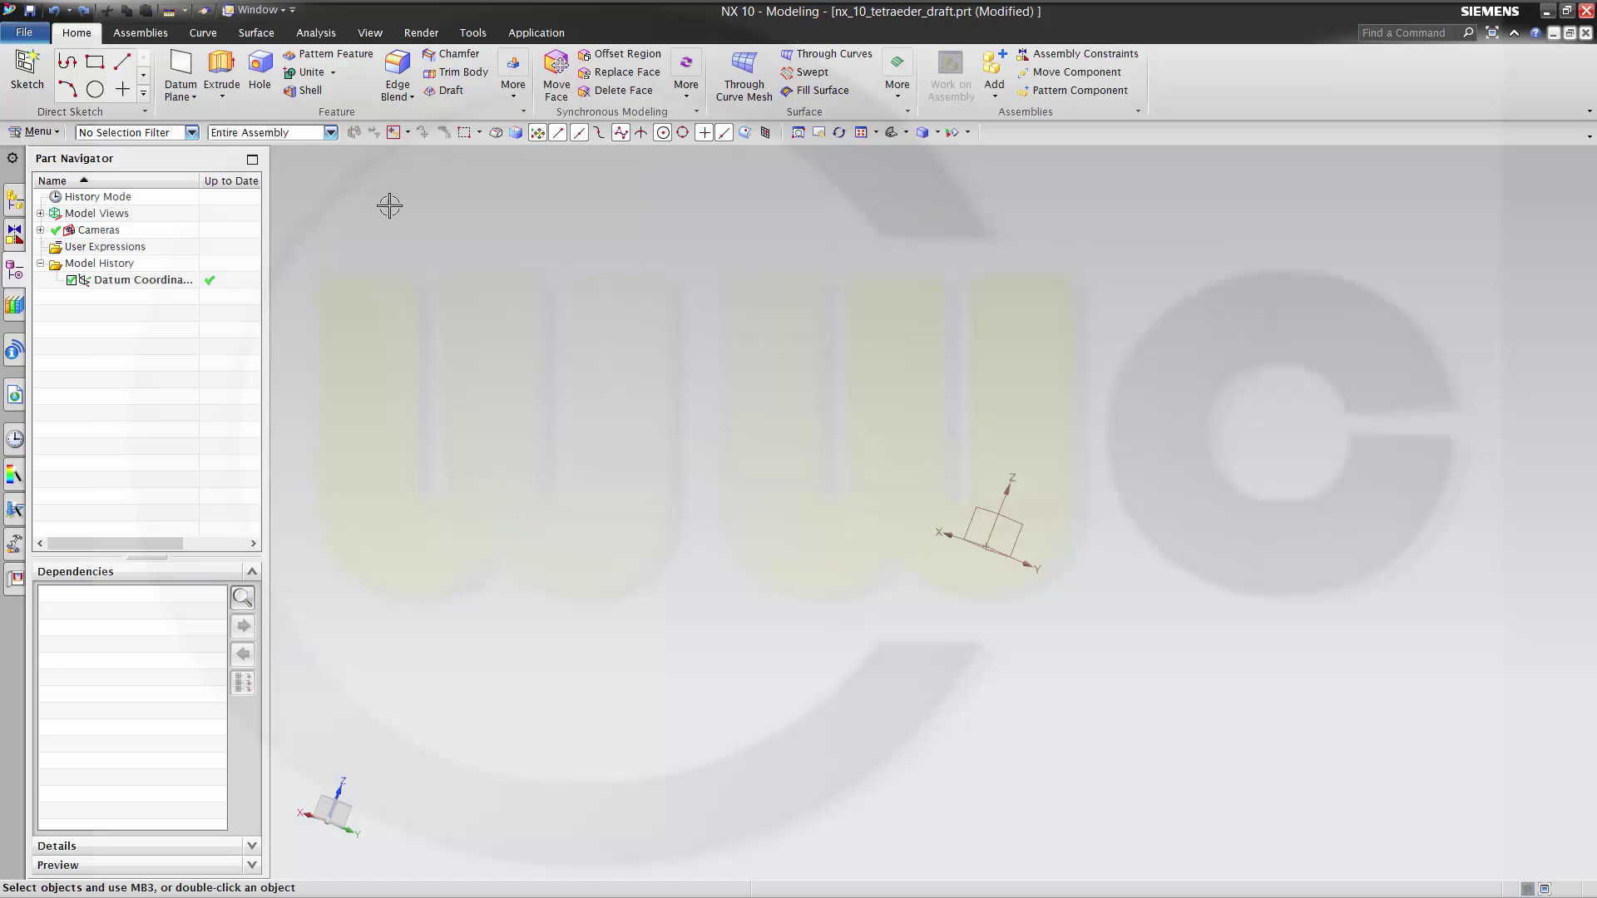
Create Sketch (1) on the datum coordinate system's XY plane.
{"action": "left_click", "coordinate": [46, 76]}
{"action": "mouse_move", "coordinate": [798, 346]}
{"action": "middle_mouse_down"}
{"action": "mouse_move", "coordinate": [852, 372]}
{"action": "mouse_move", "coordinate": [844, 453]}
{"action": "mouse_move", "coordinate": [865, 474]}
{"action": "middle_mouse_up"}
{"action": "left_click", "coordinate": [983, 582]}
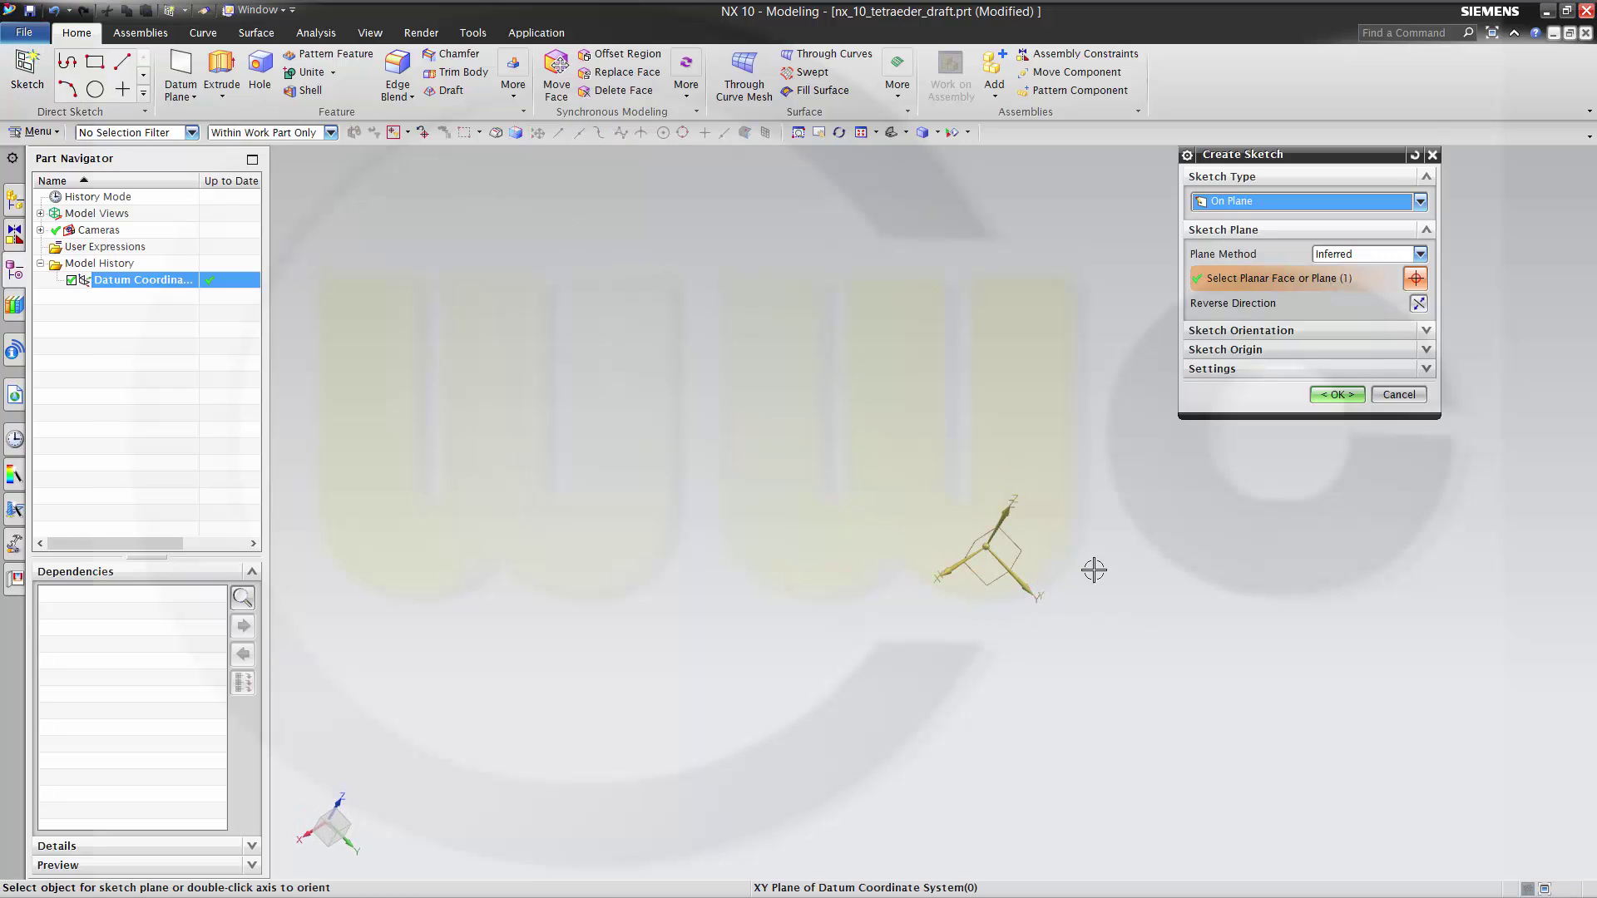
{"action": "left_click", "coordinate": [1345, 401]}
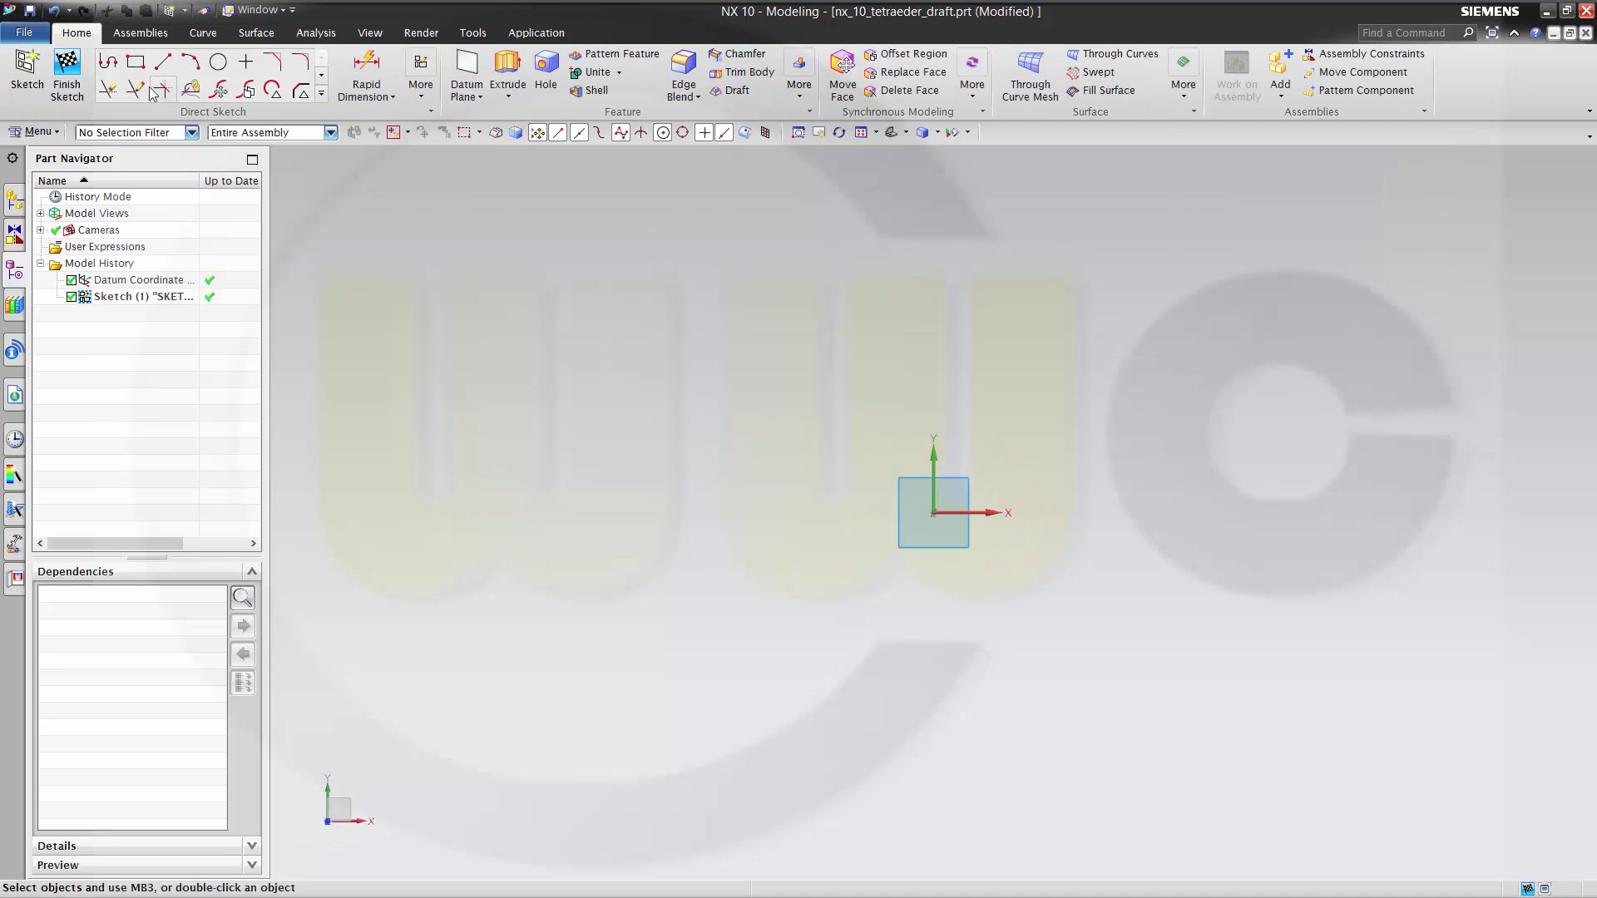
Draw a closed three-line triangle profile around the sketch origin.
{"action": "left_click", "coordinate": [108, 66]}
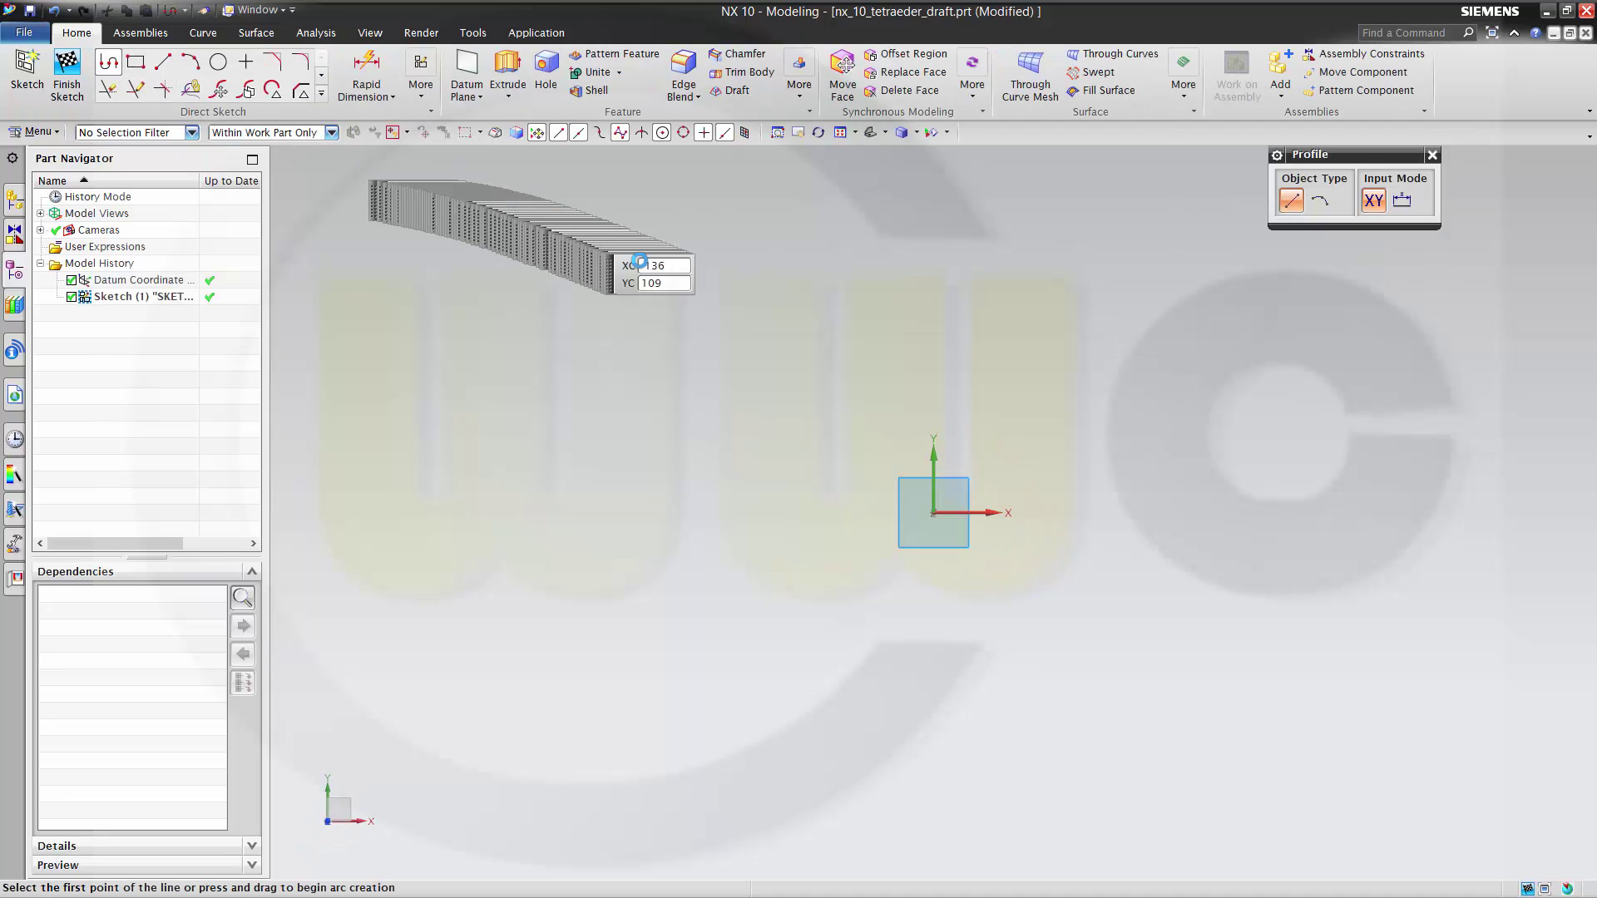
{"action": "left_click", "coordinate": [945, 324]}
{"action": "left_click", "coordinate": [1094, 489]}
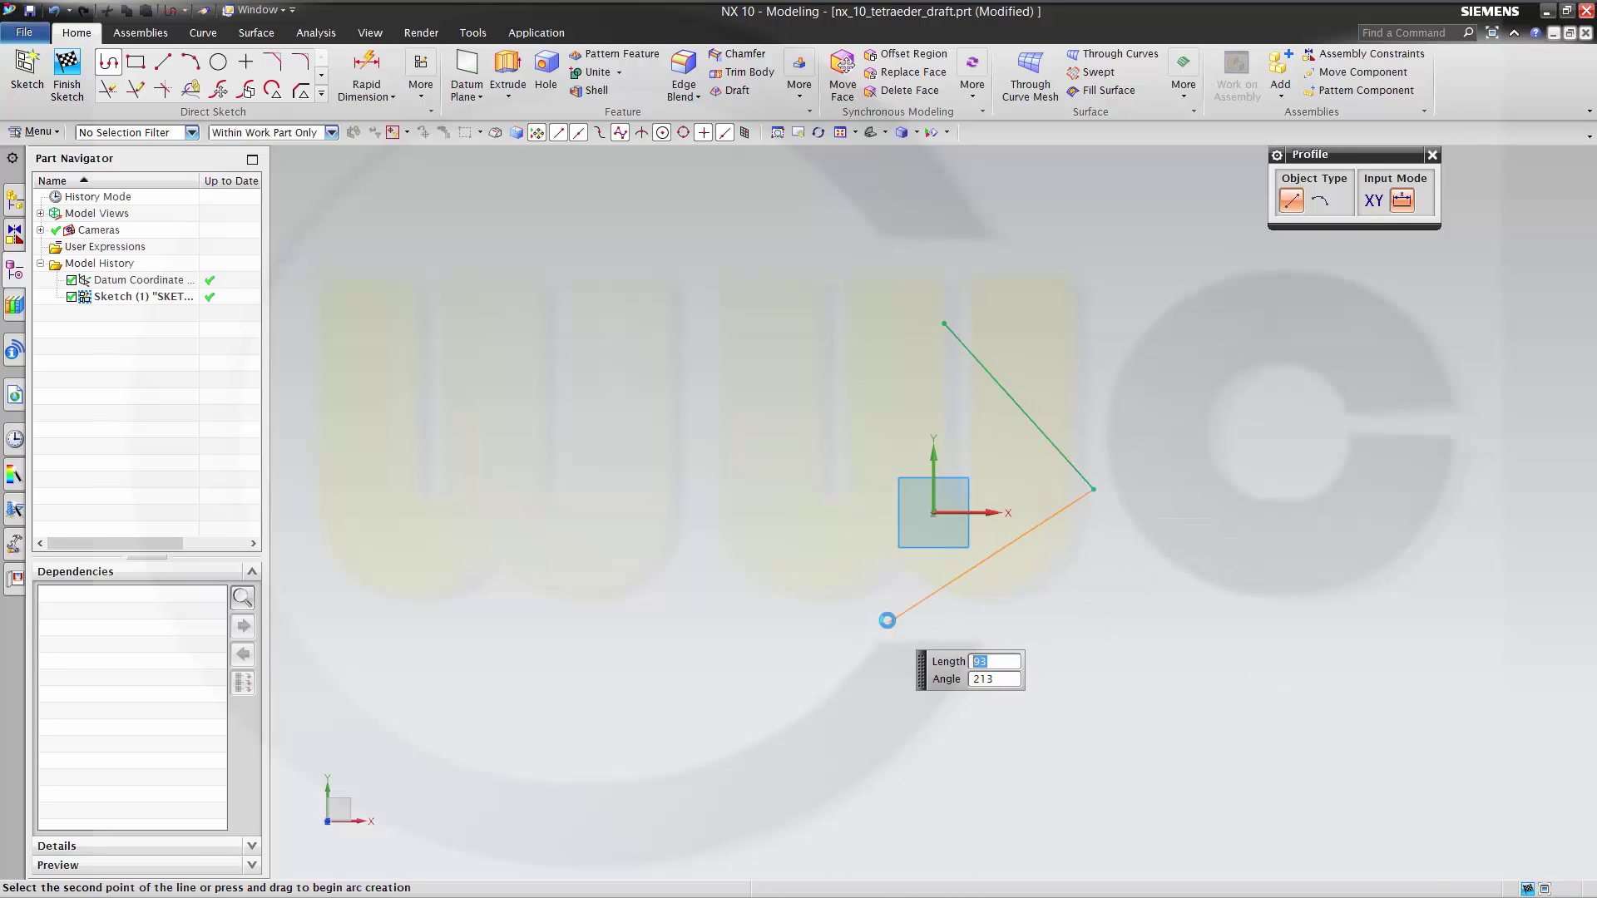
{"action": "left_click", "coordinate": [889, 623]}
{"action": "left_click", "coordinate": [945, 325]}
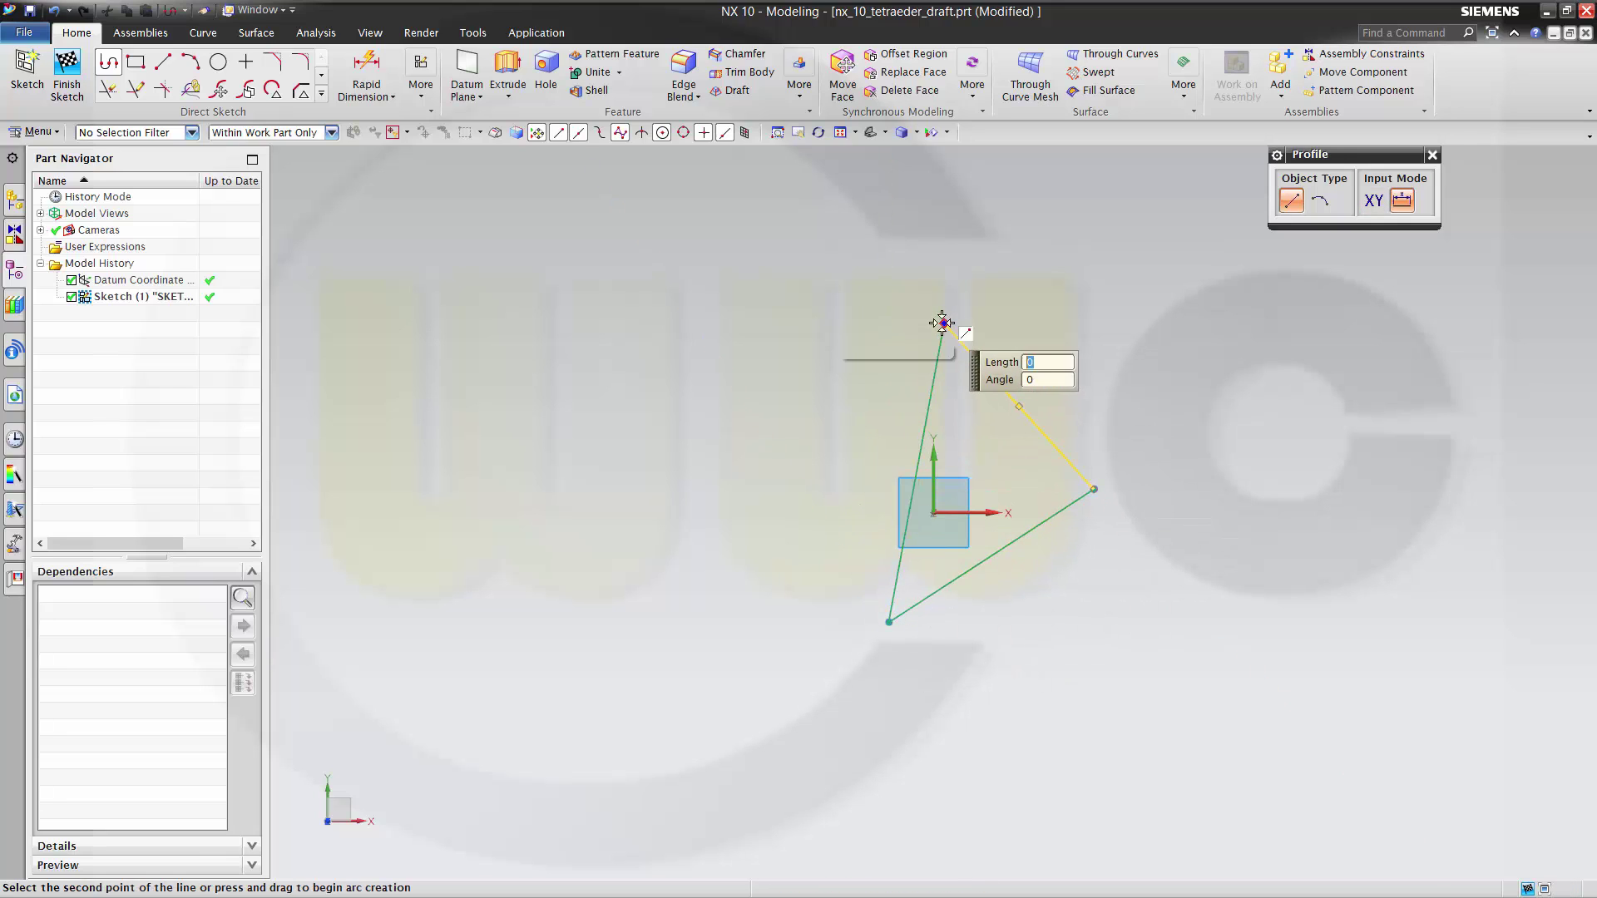
Dimension the triangle's right edge as p0 = 100 mm.
{"action": "left_click", "coordinate": [370, 75]}
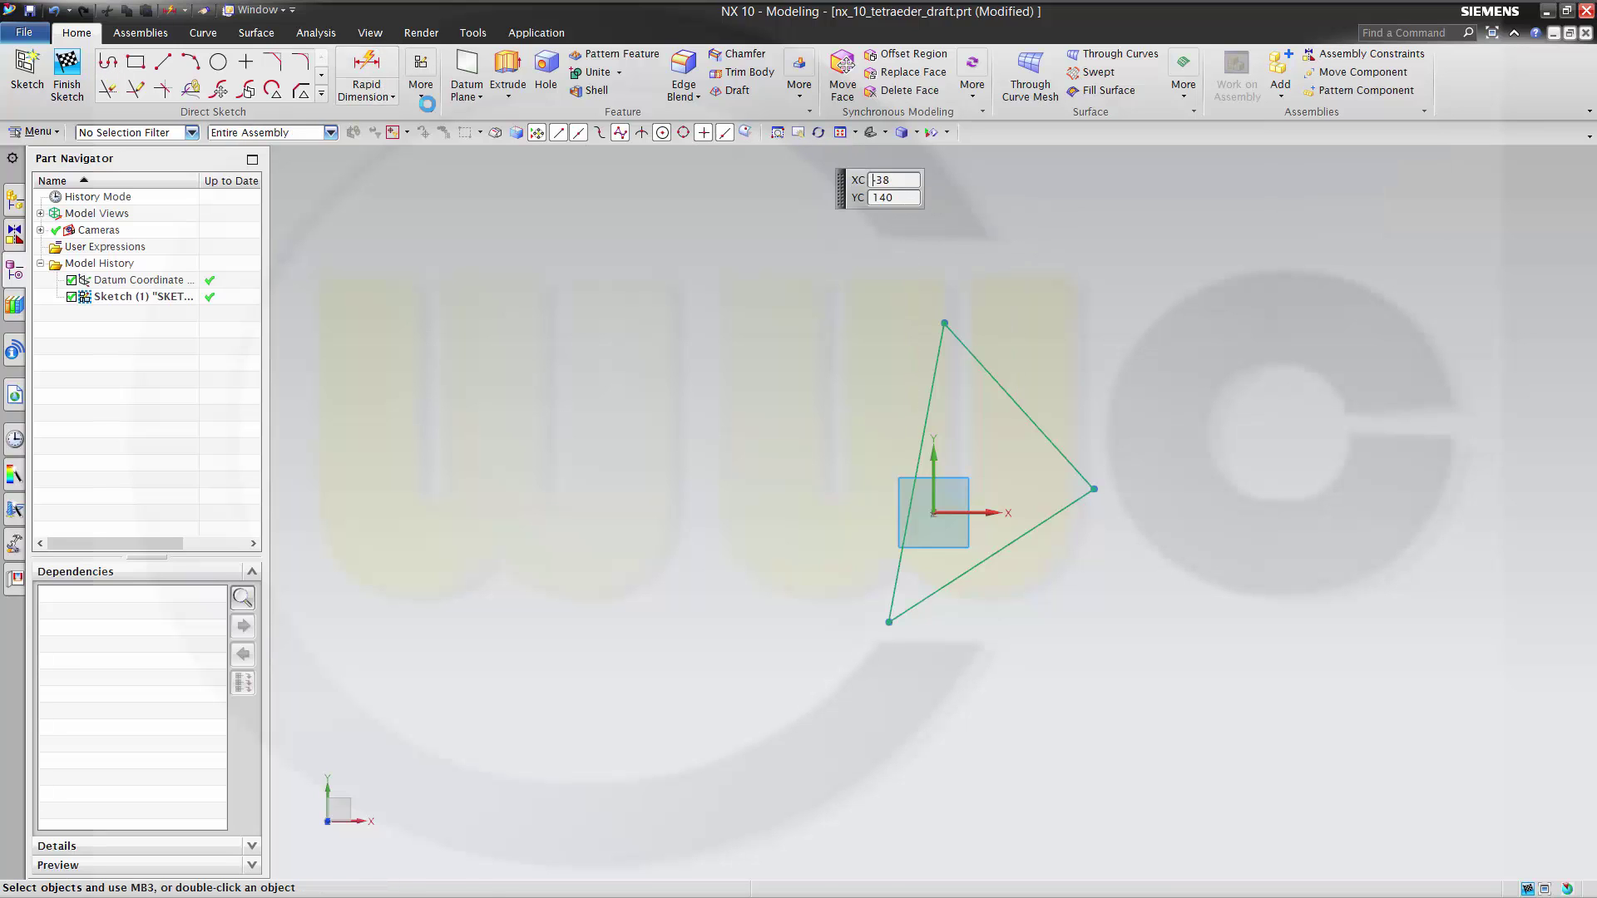
{"action": "left_click", "coordinate": [1009, 376]}
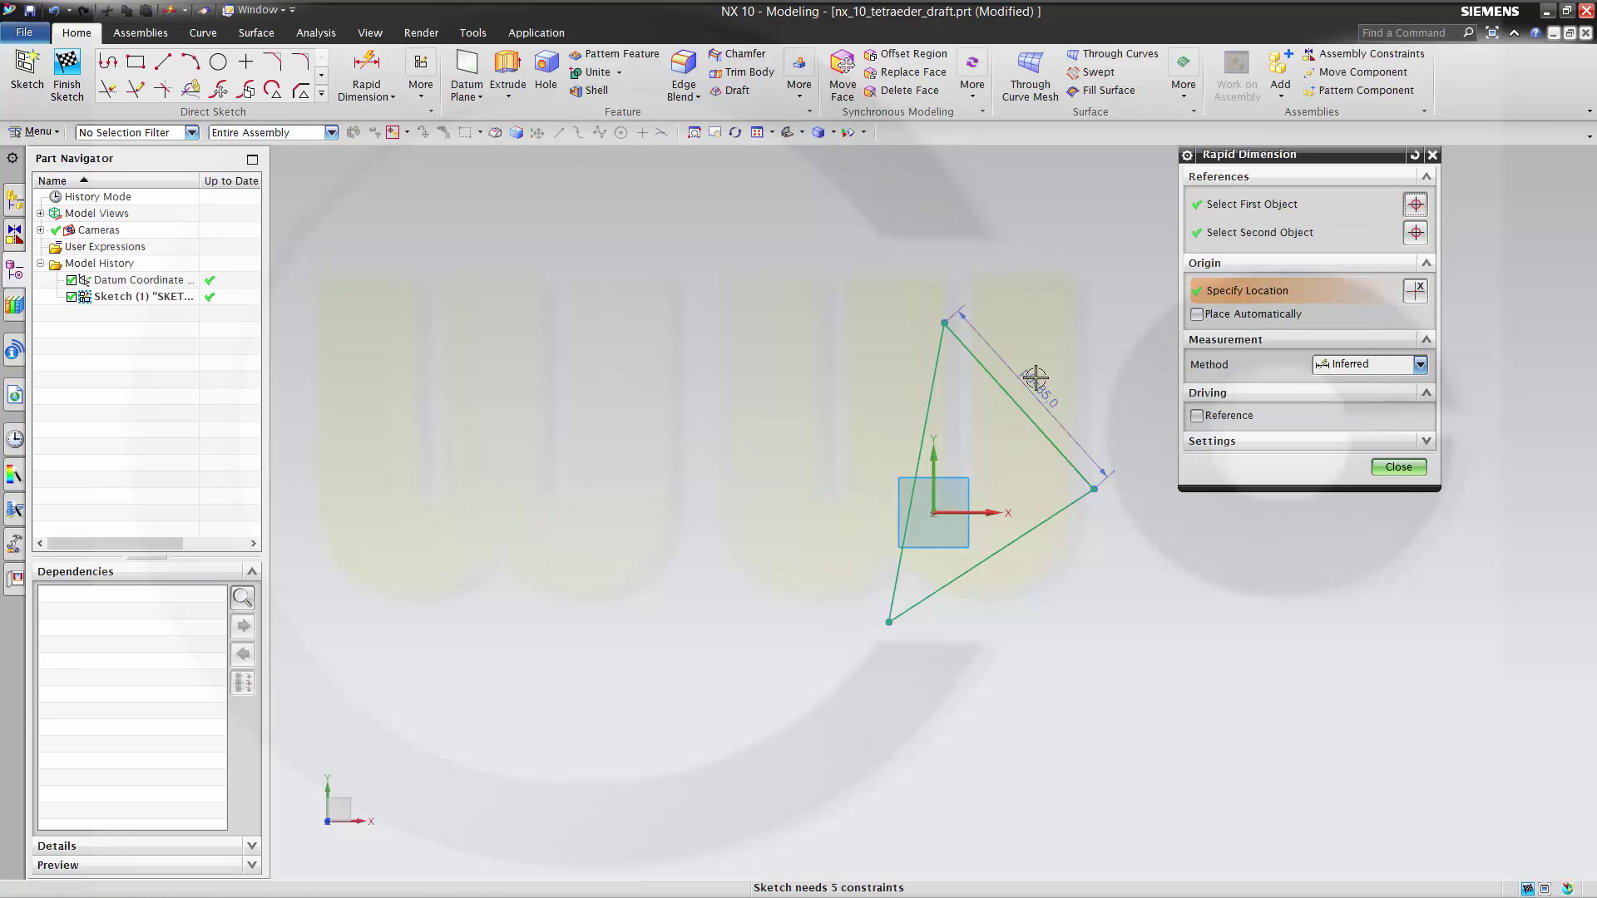
{"action": "left_click", "coordinate": [1031, 379]}
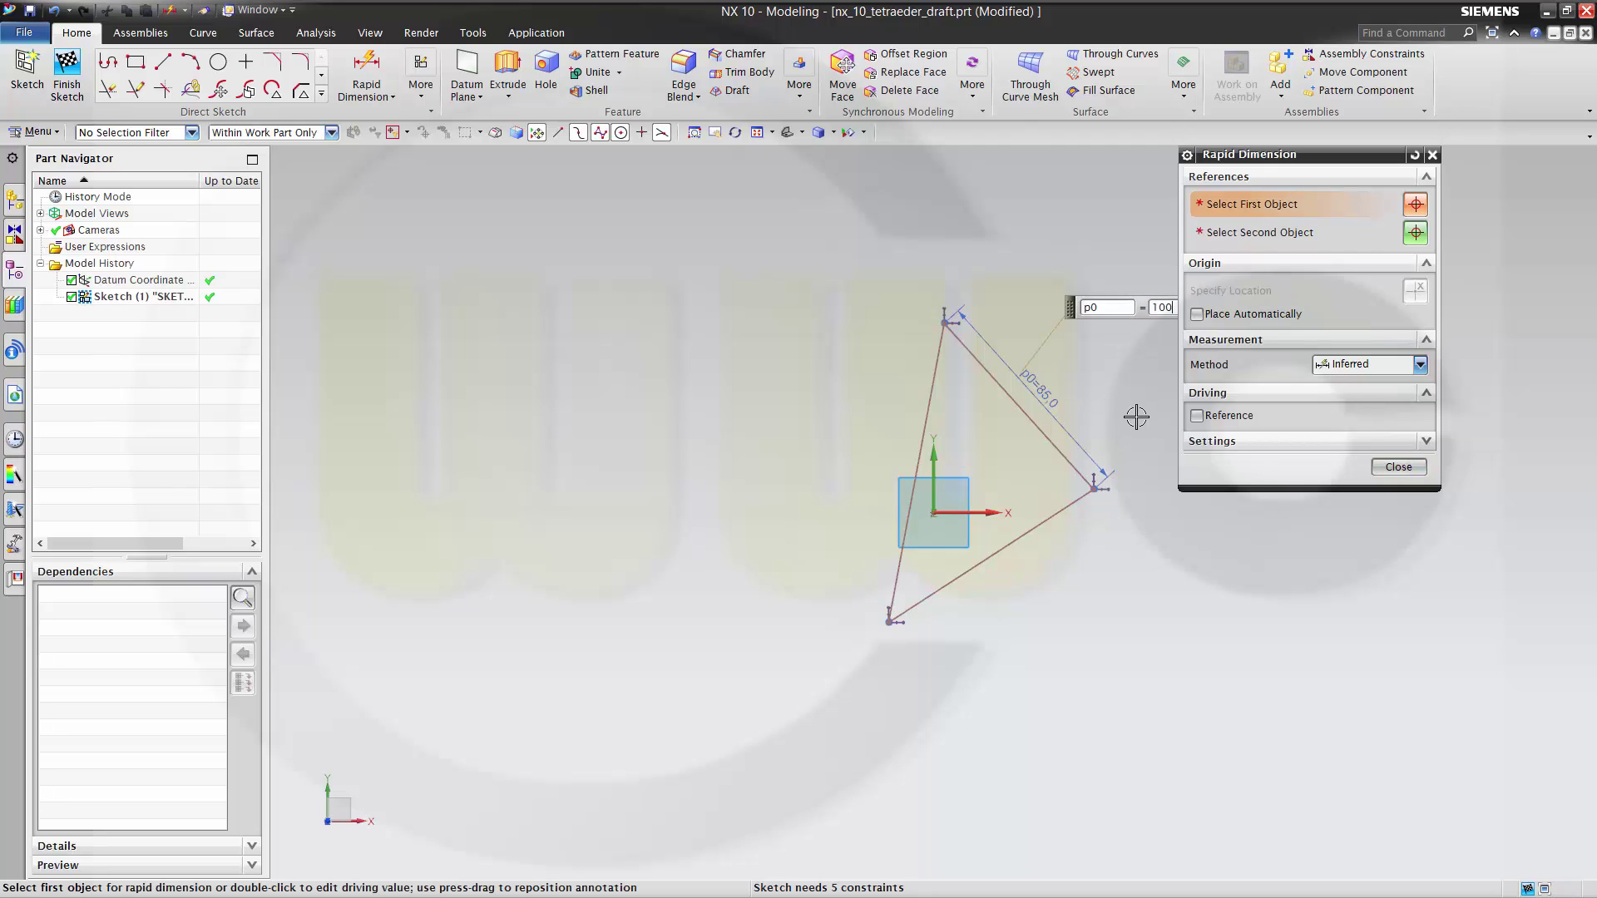
{"action": "key", "text": "Return"}
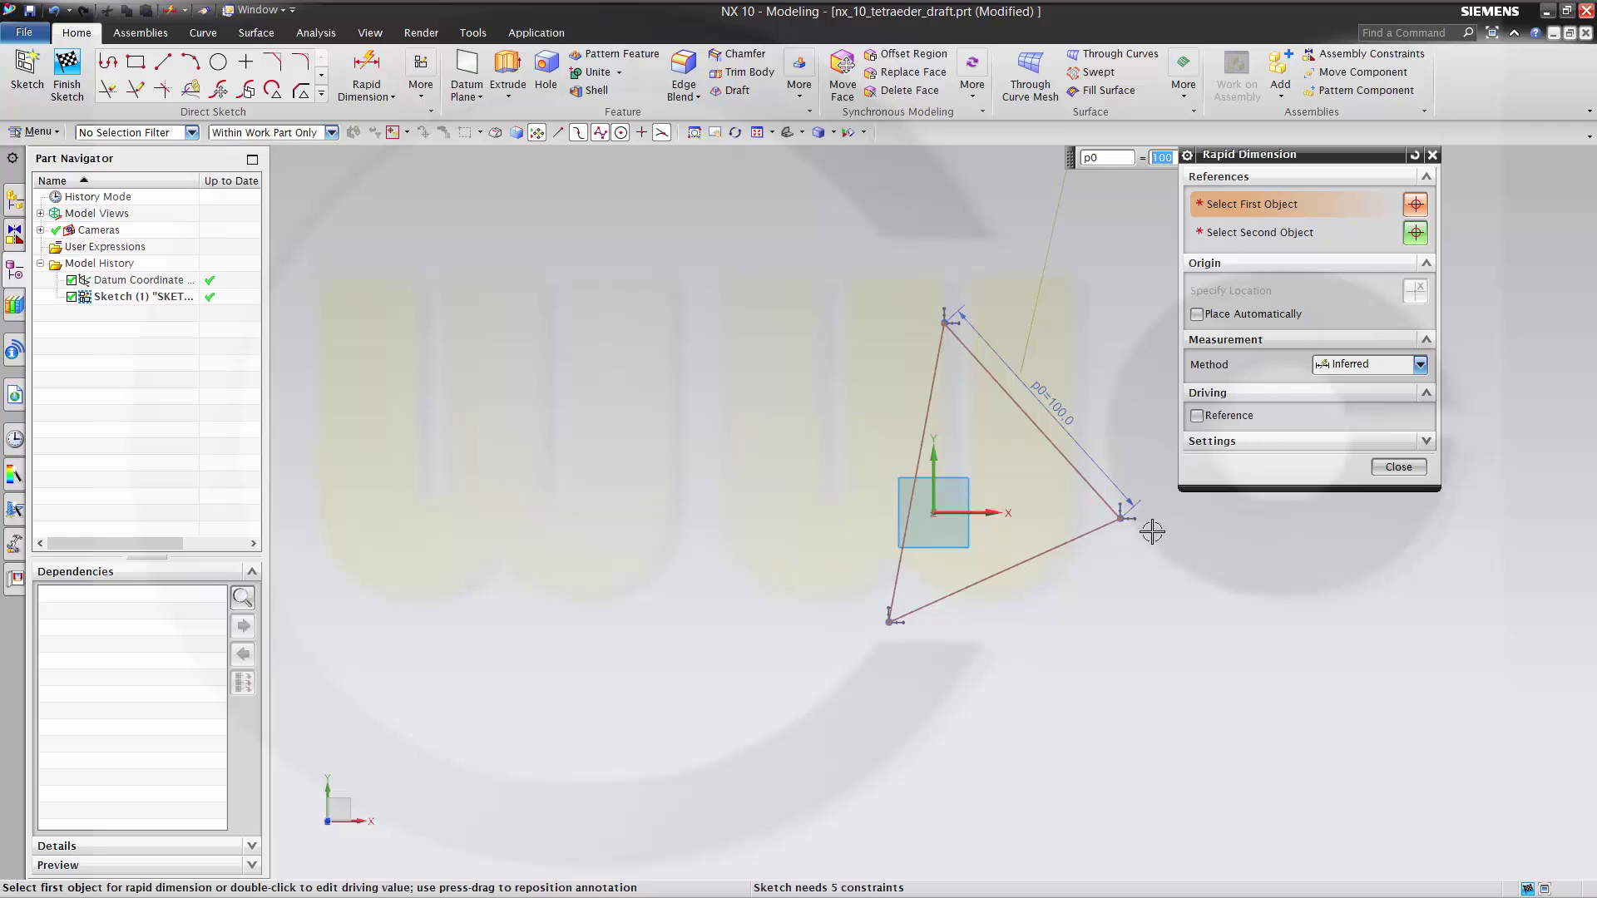
Set the bottom and left edge dimensions equal to p0.
{"action": "left_click", "coordinate": [1072, 548]}
{"action": "left_click", "coordinate": [1096, 589]}
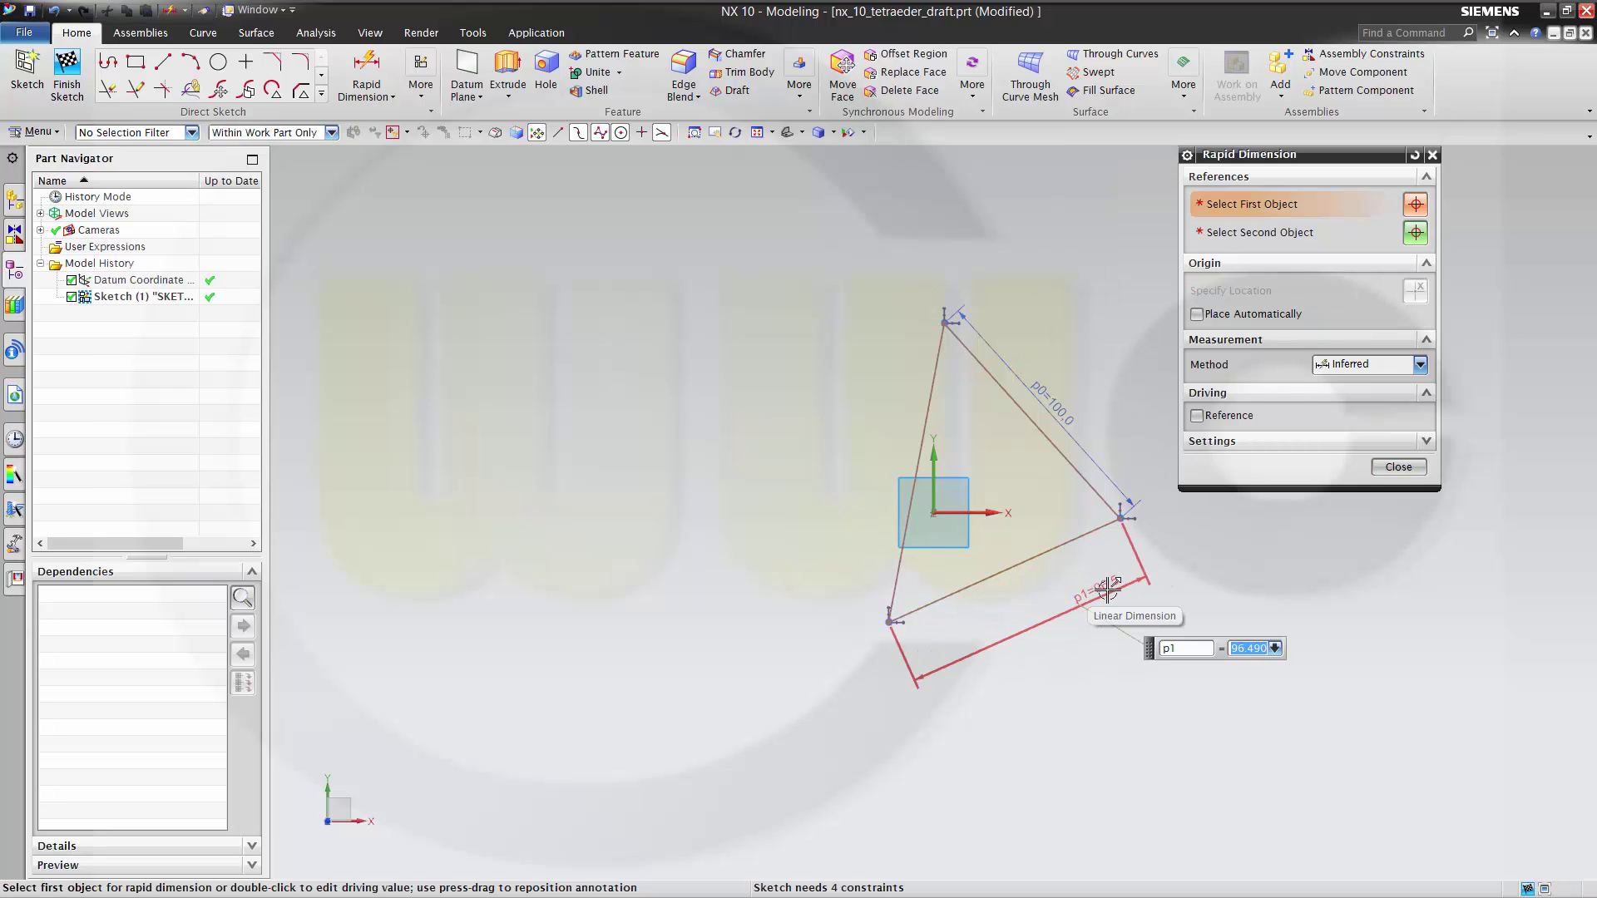
{"action": "type", "text": "p0"}
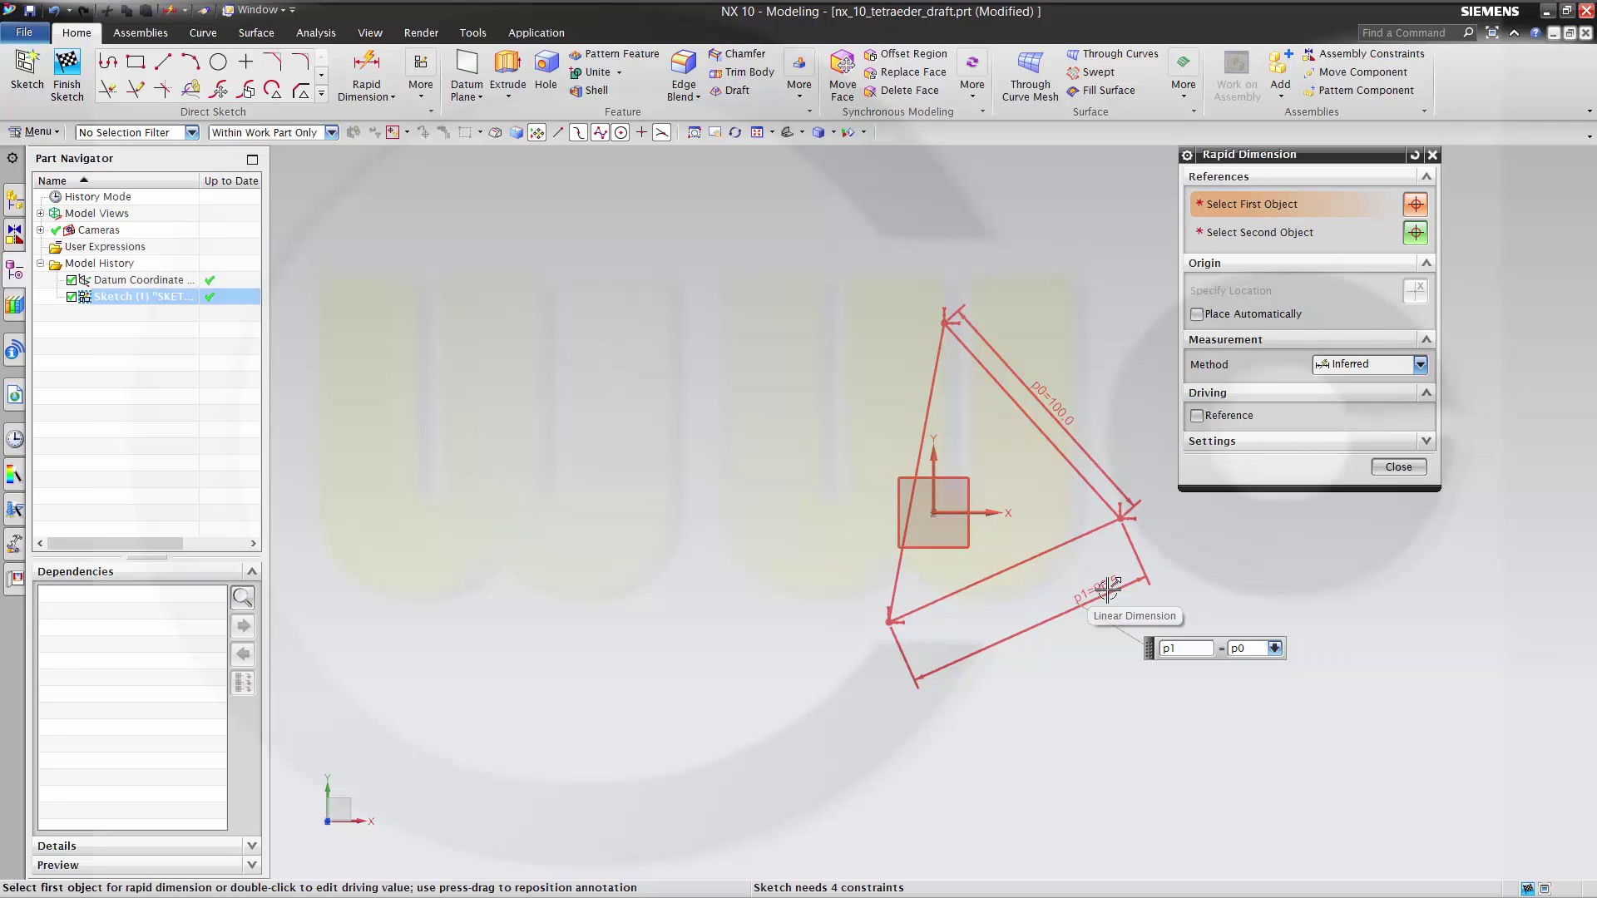
{"action": "key", "text": "Return"}
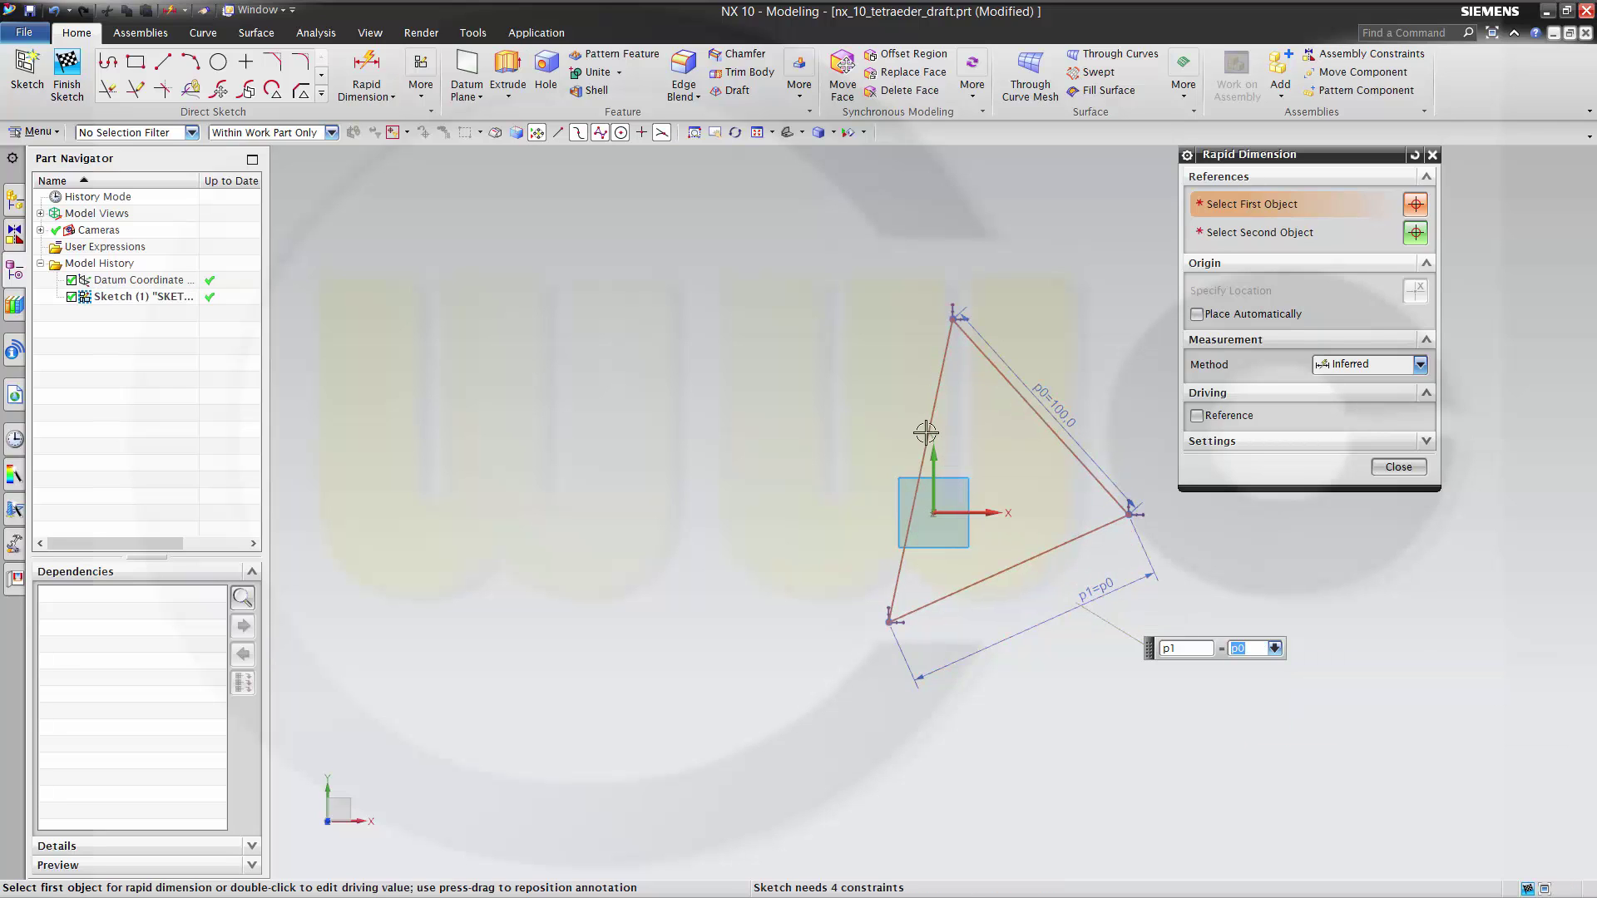
{"action": "left_click", "coordinate": [920, 422]}
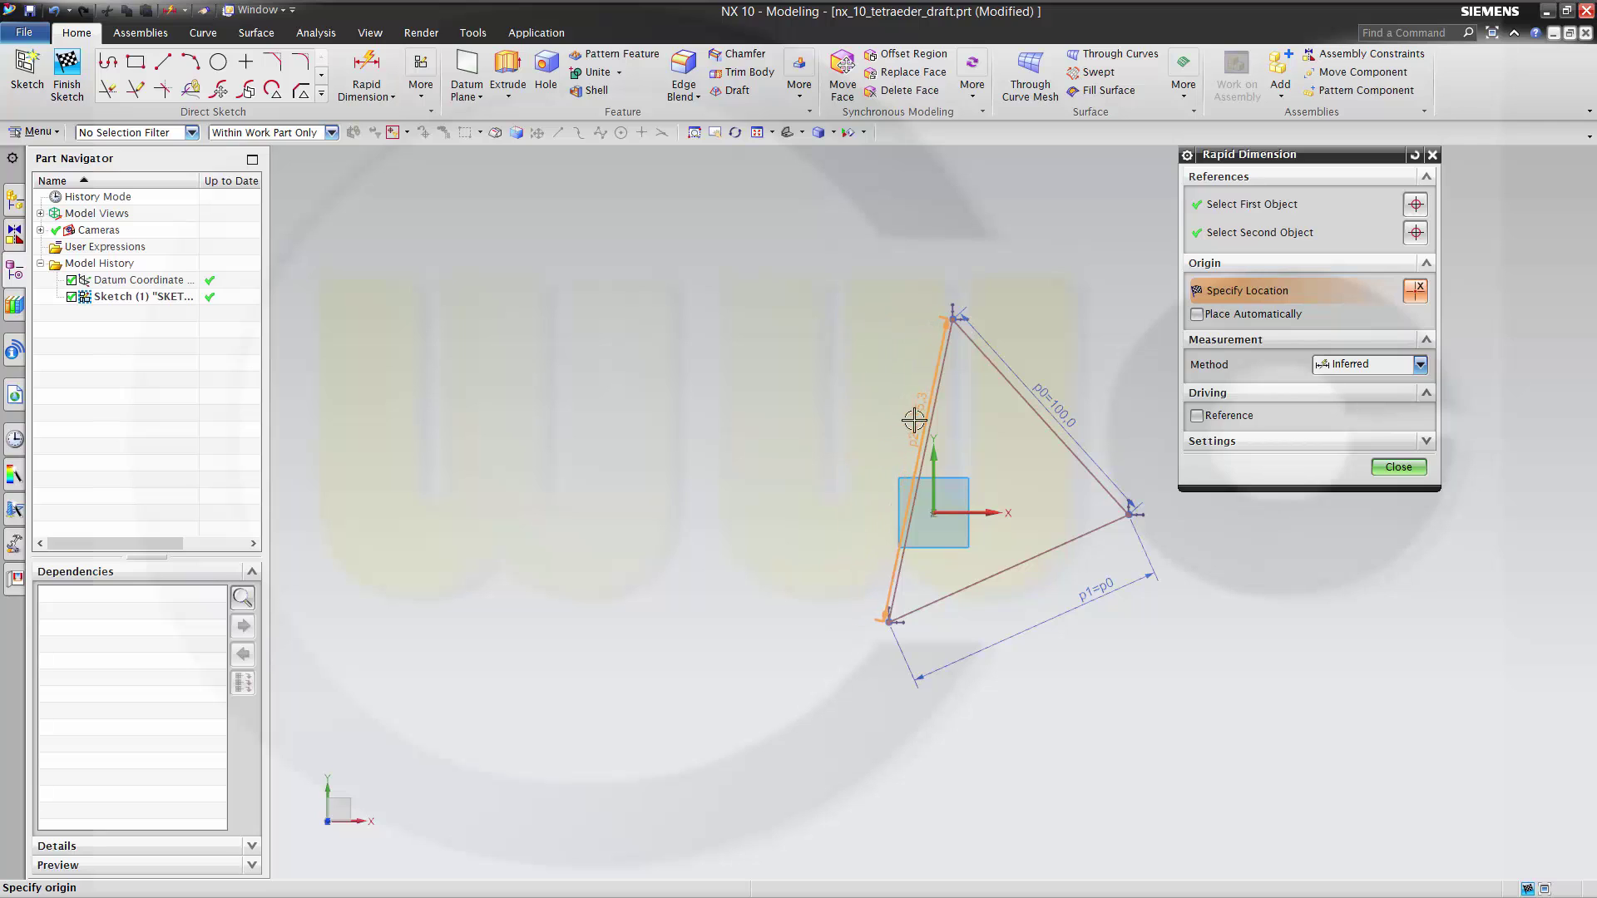
{"action": "left_click", "coordinate": [891, 416]}
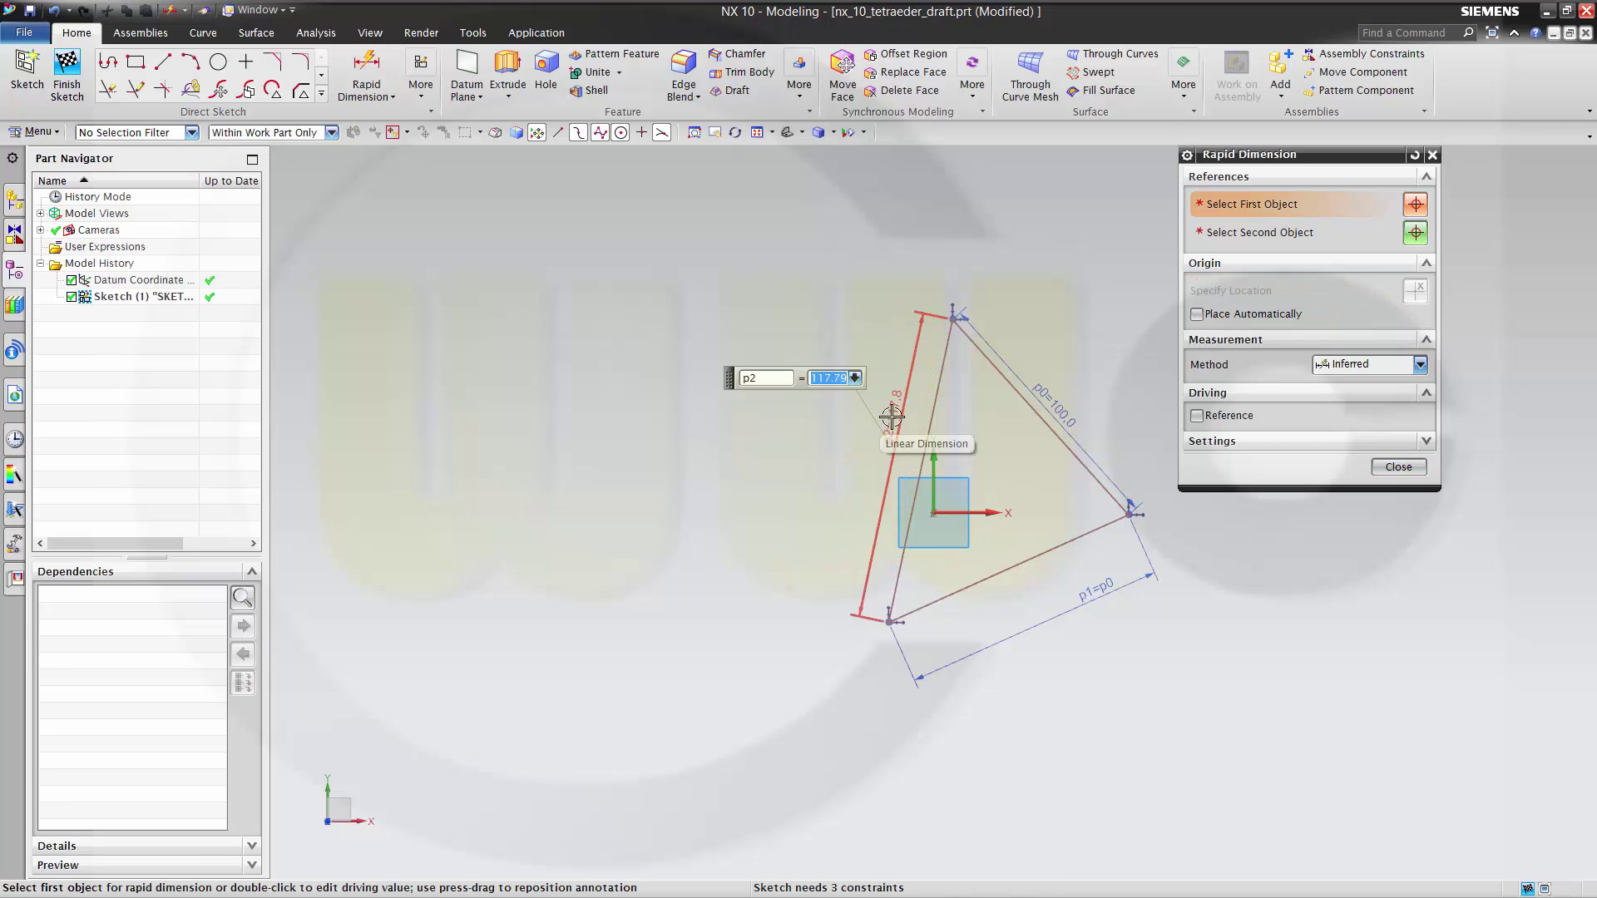
{"action": "type", "text": "p0"}
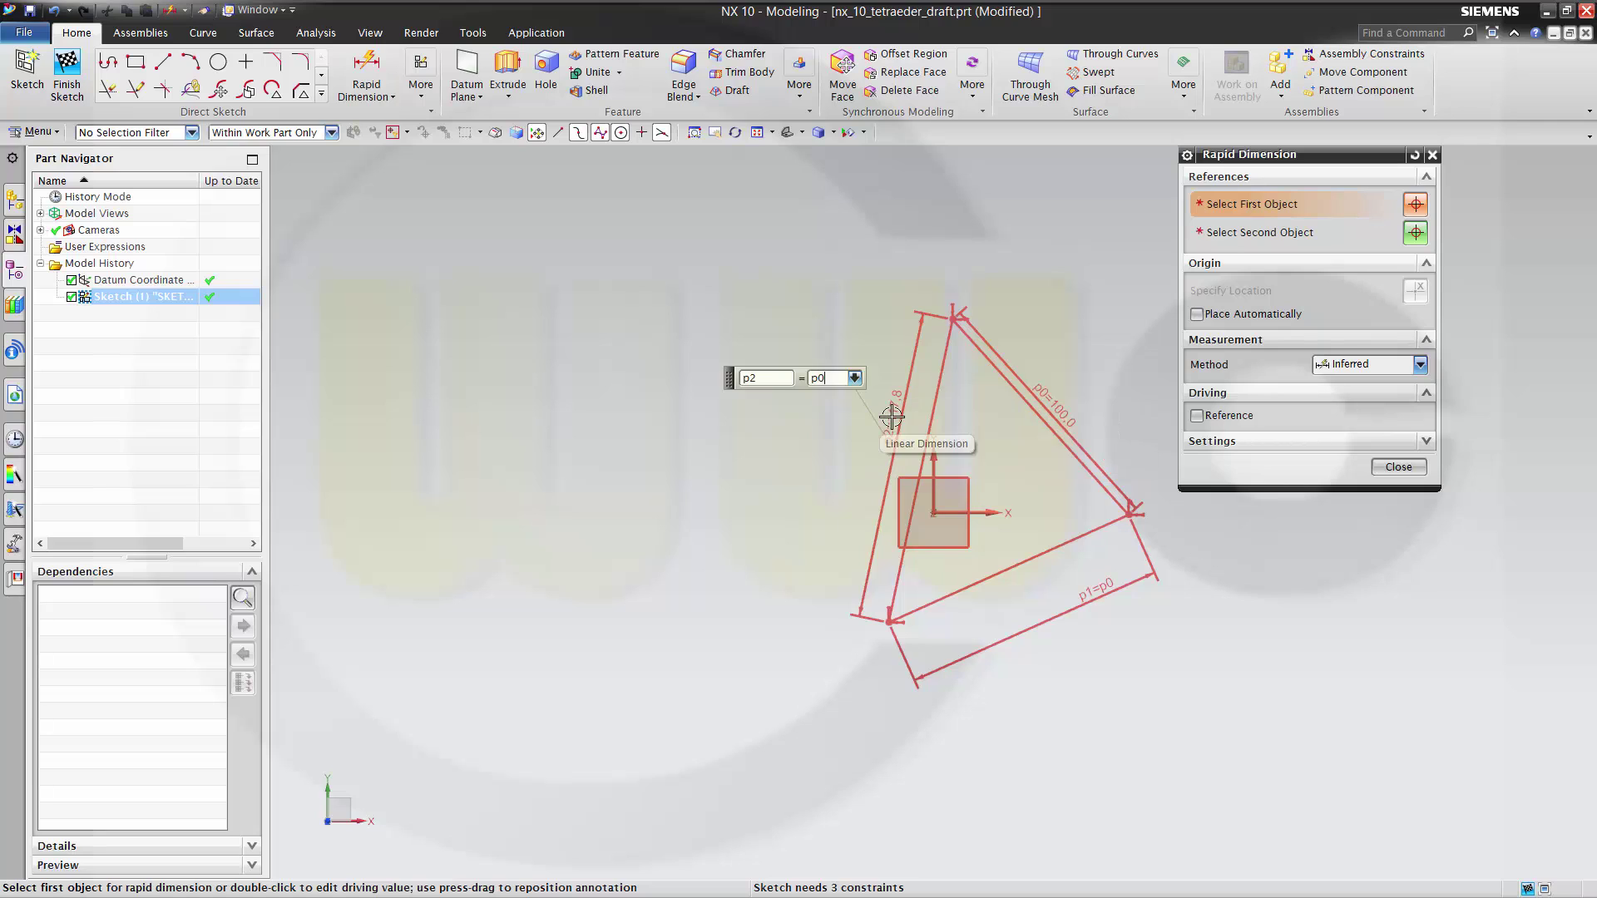
{"action": "key", "text": "Return"}
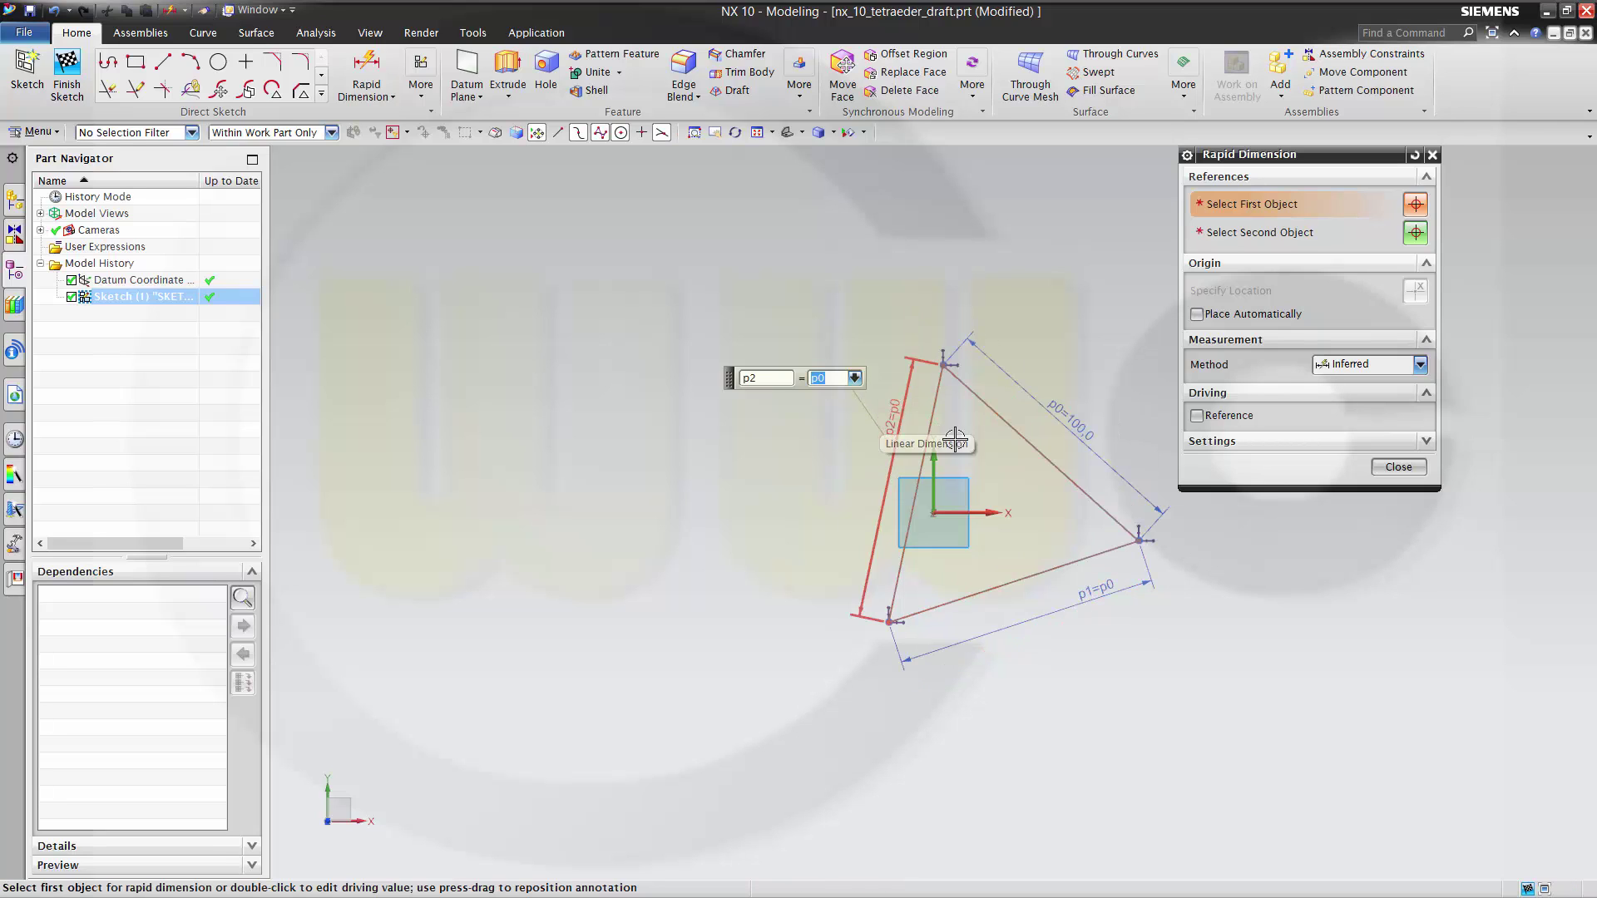
{"action": "left_click", "coordinate": [1382, 467]}
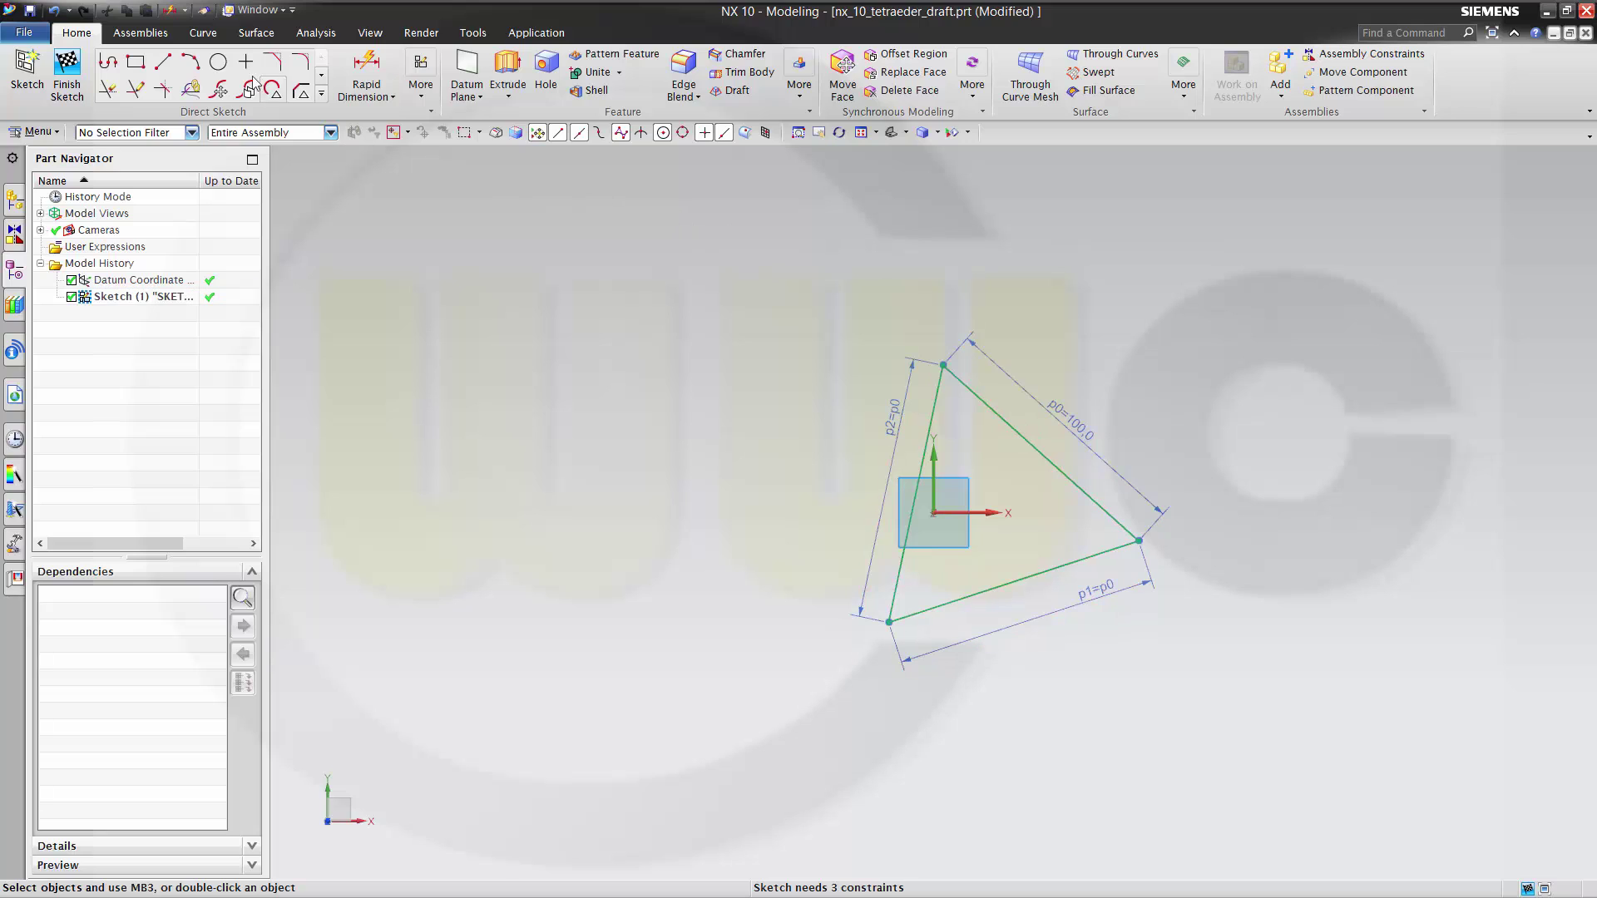
Draw a three-point circle through the triangle's top, right and bottom-left vertices.
{"action": "left_click", "coordinate": [219, 64]}
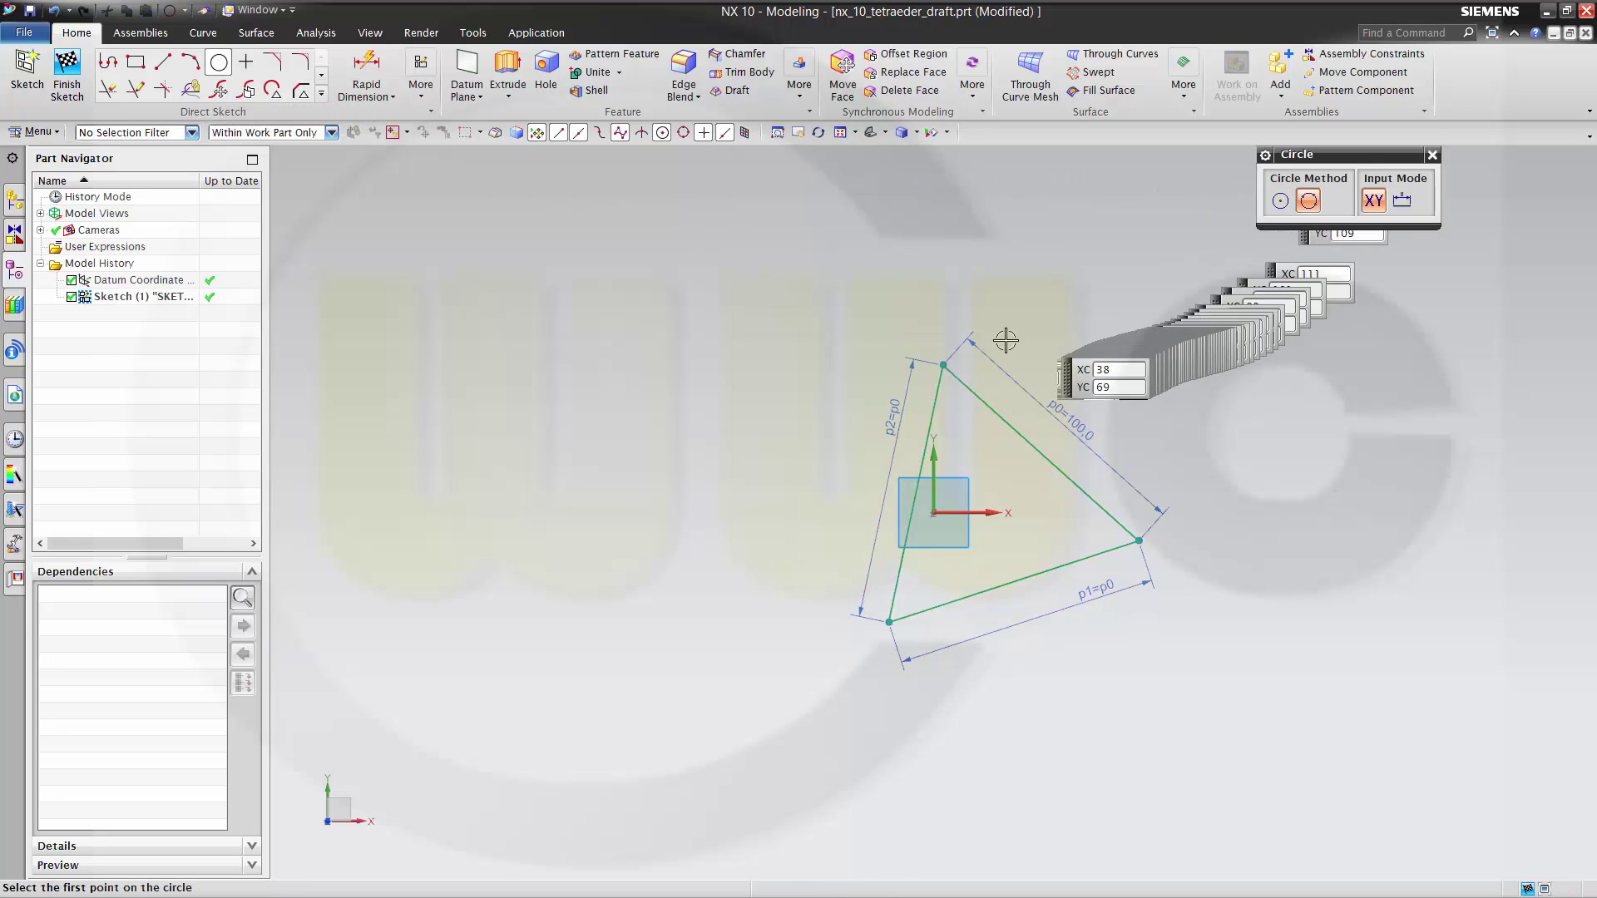
{"action": "left_click", "coordinate": [945, 364]}
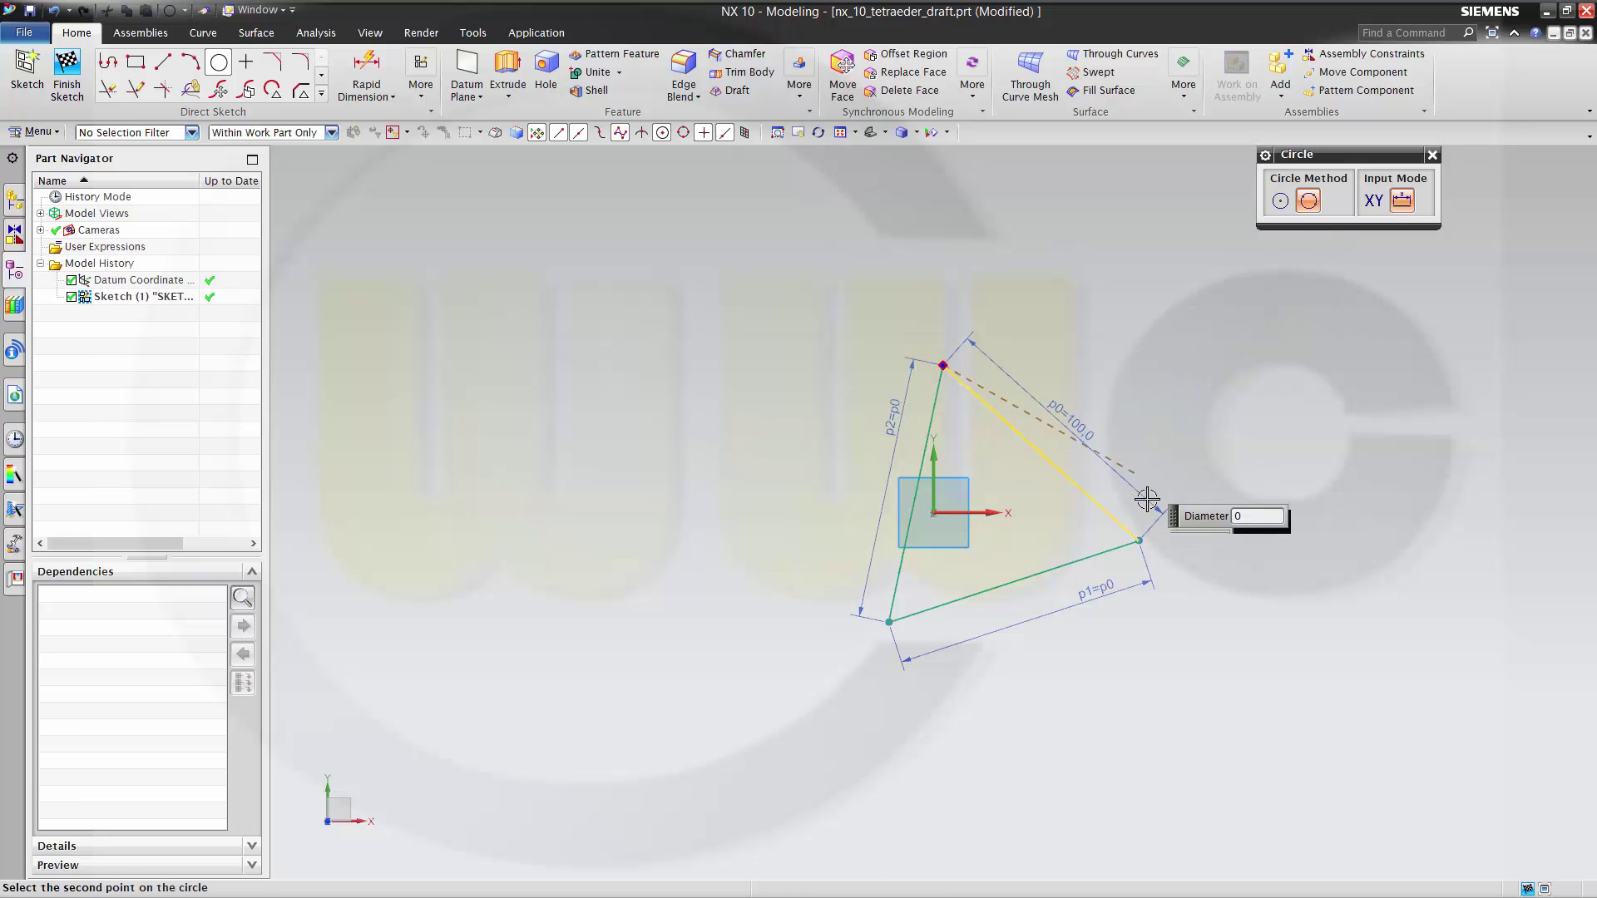
{"action": "left_click", "coordinate": [1140, 541]}
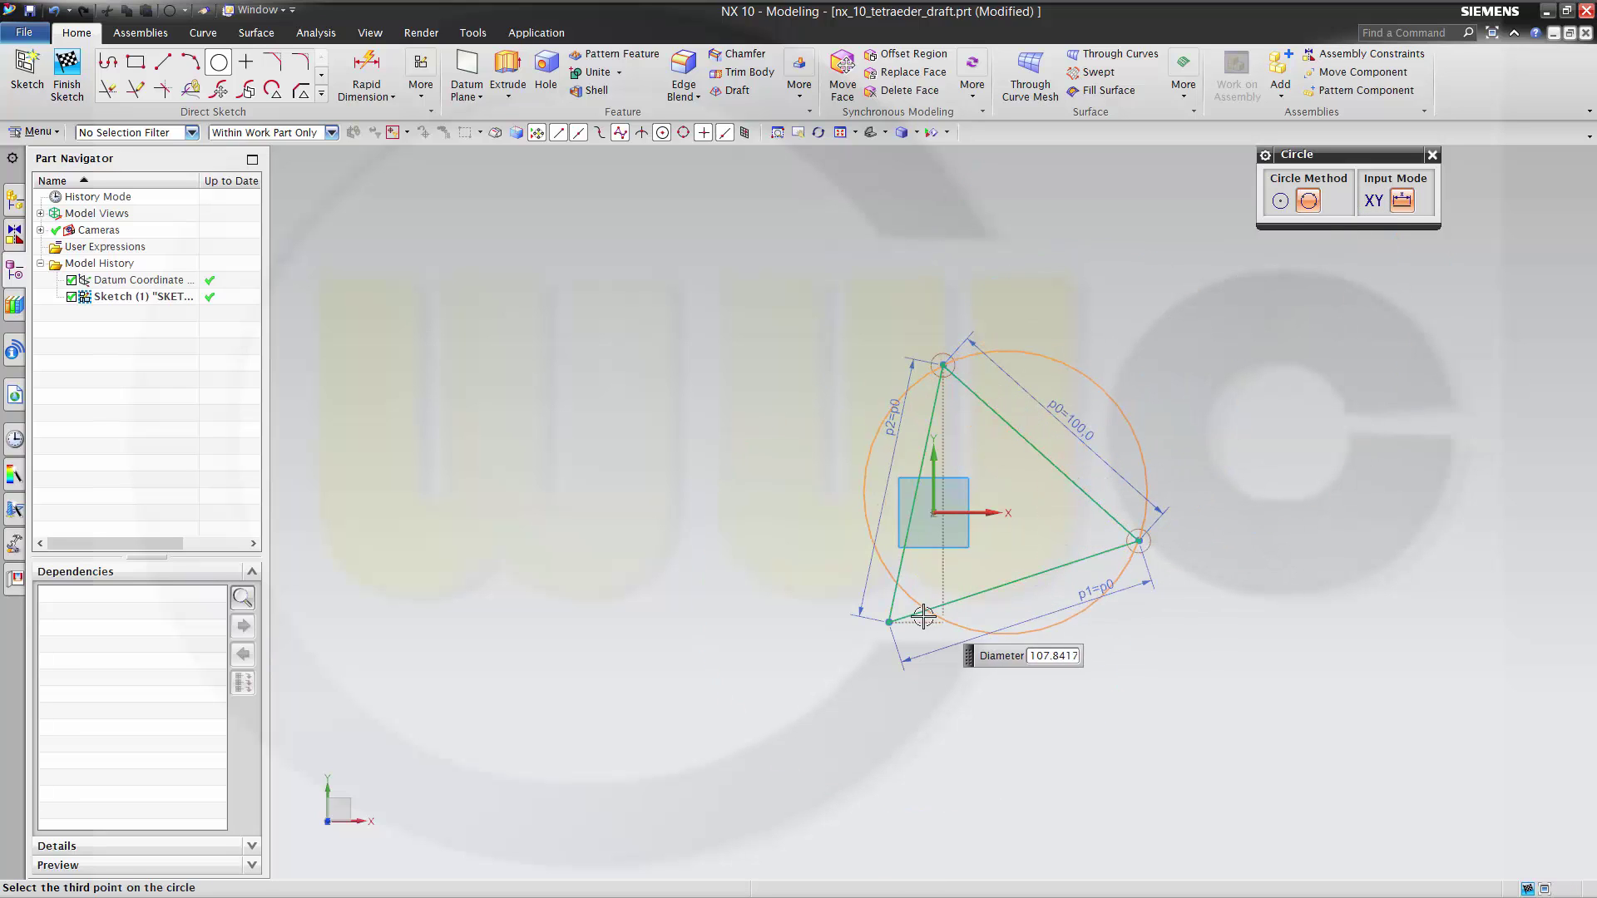
{"action": "left_click", "coordinate": [889, 623]}
{"action": "key", "text": "Escape"}
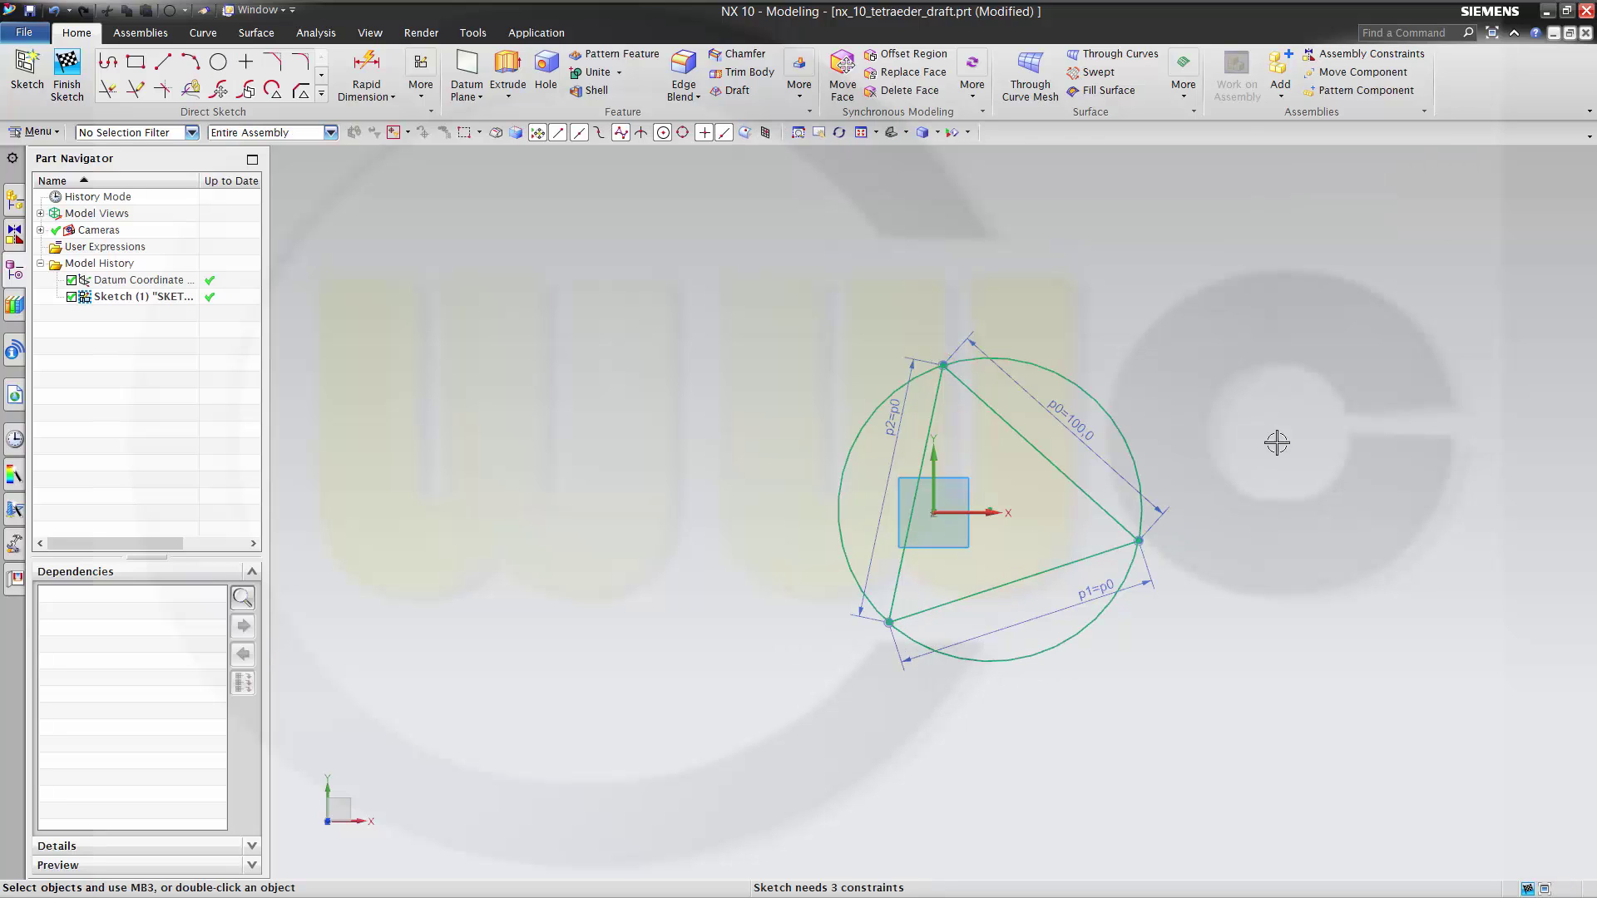
Convert the circle to a dashed reference curve.
{"action": "left_click", "coordinate": [1094, 397]}
{"action": "right_click", "coordinate": [1094, 397]}
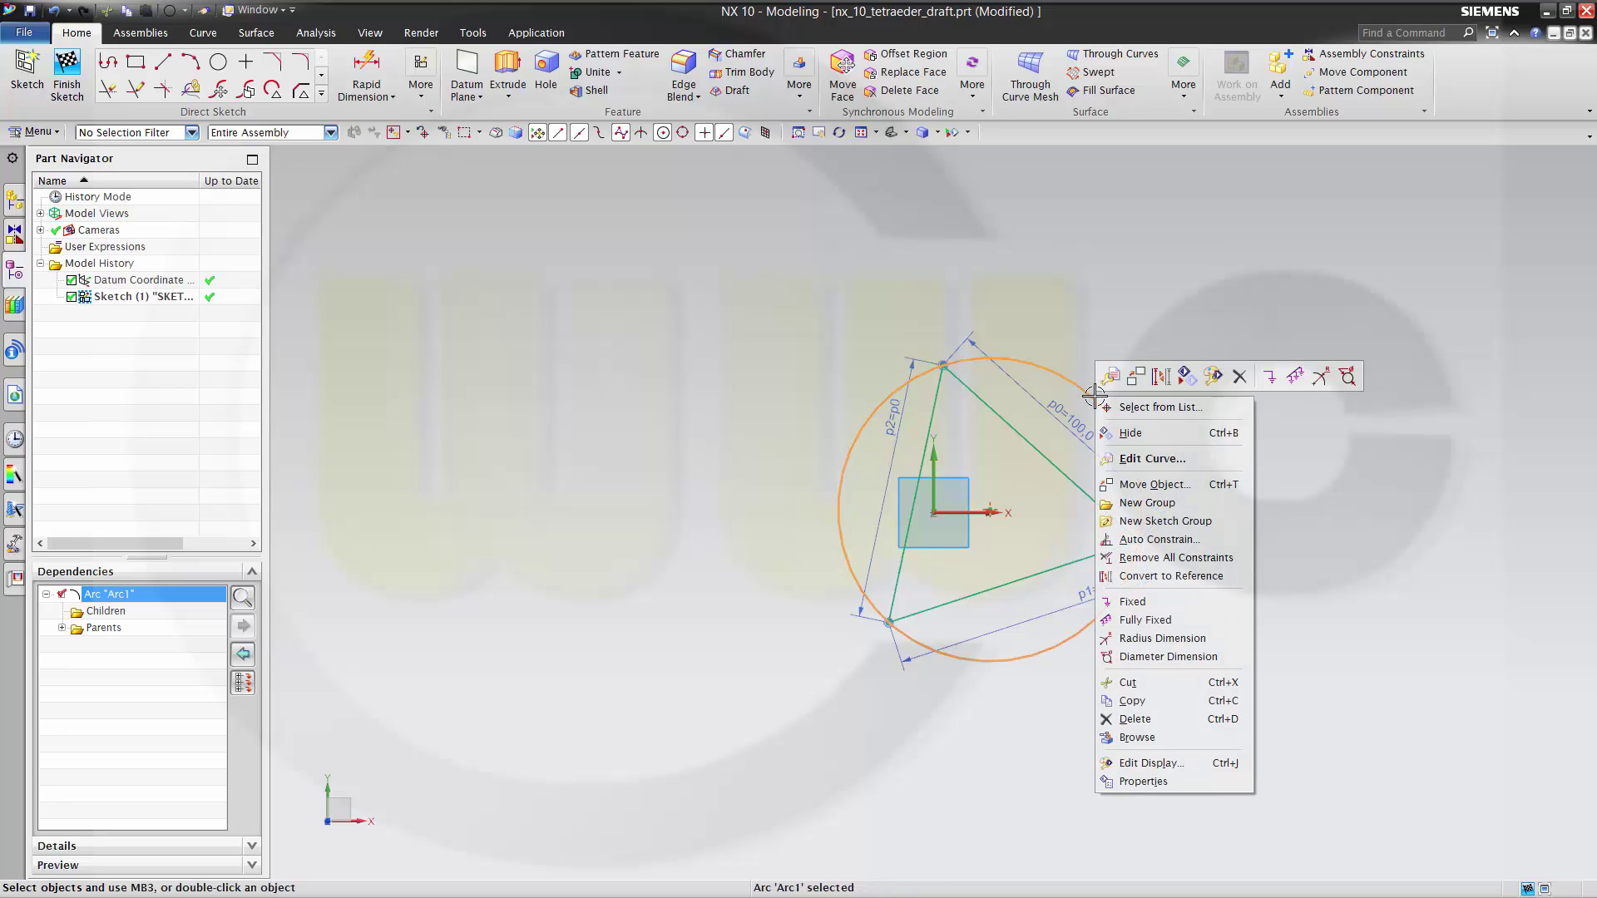
{"action": "left_click", "coordinate": [1165, 381]}
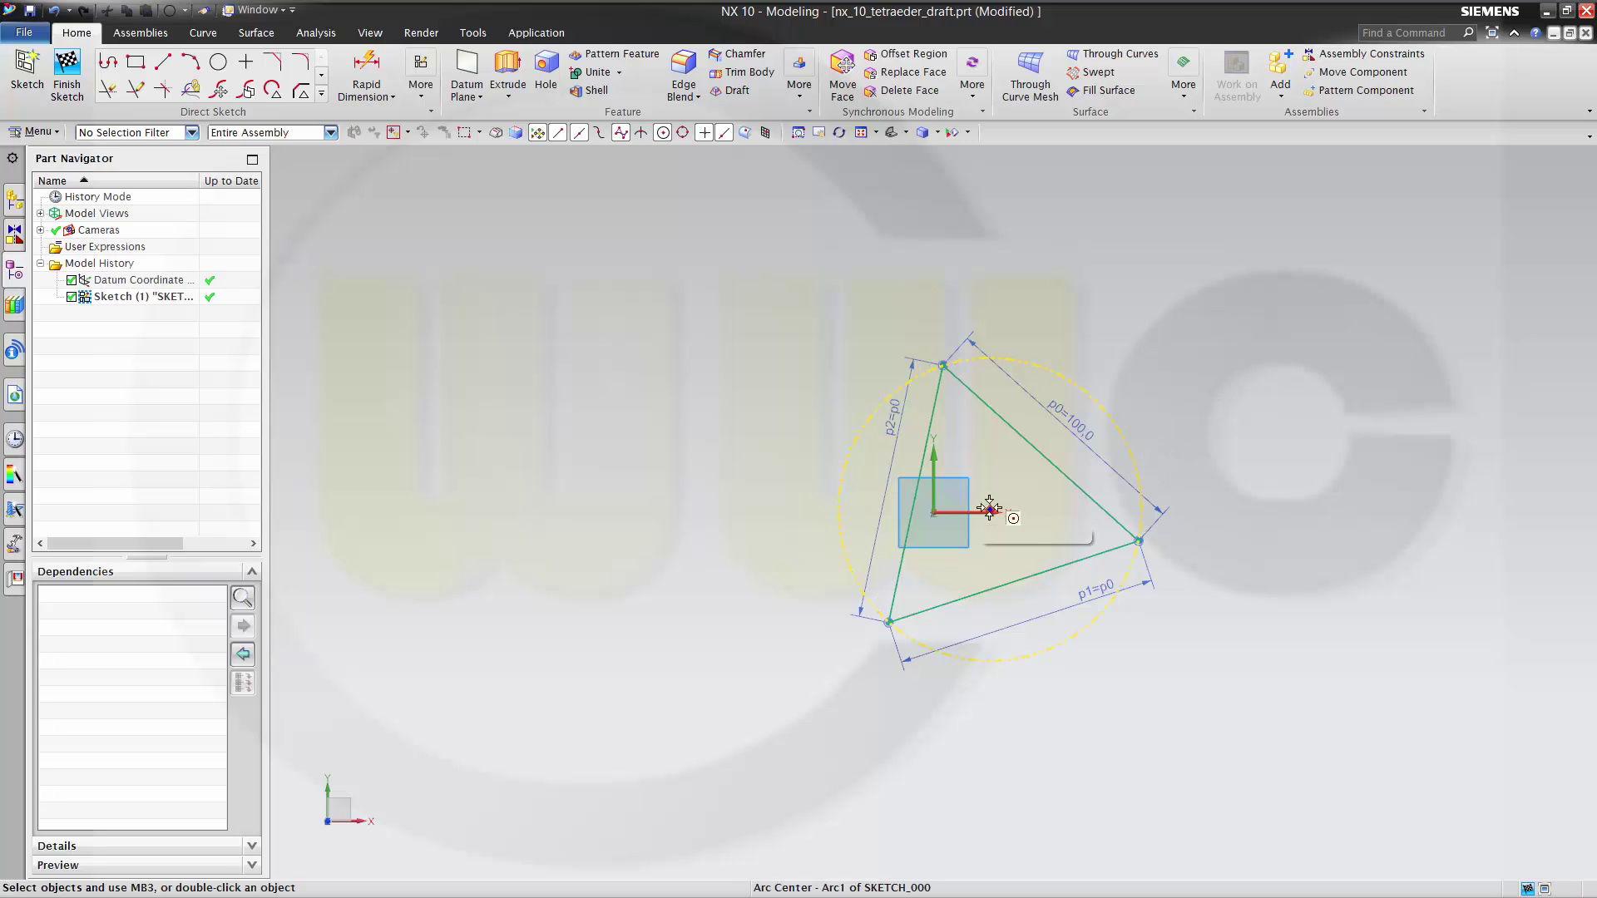
Centre the reference circle on the sketch origin.
{"action": "left_click", "coordinate": [932, 512]}
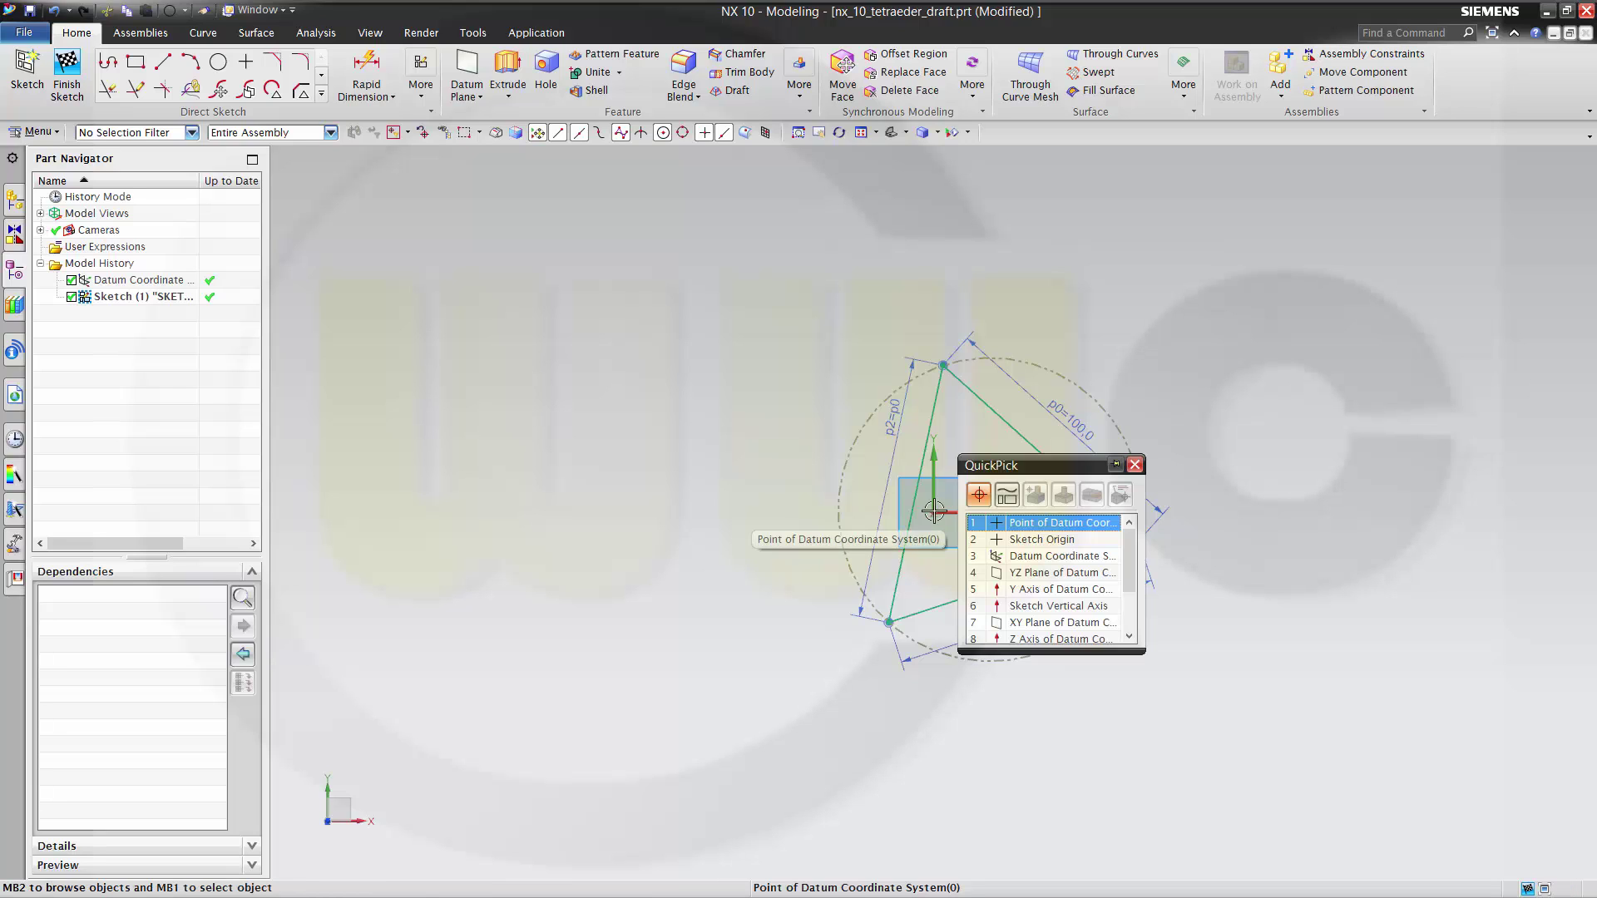
{"action": "left_click", "coordinate": [1031, 540]}
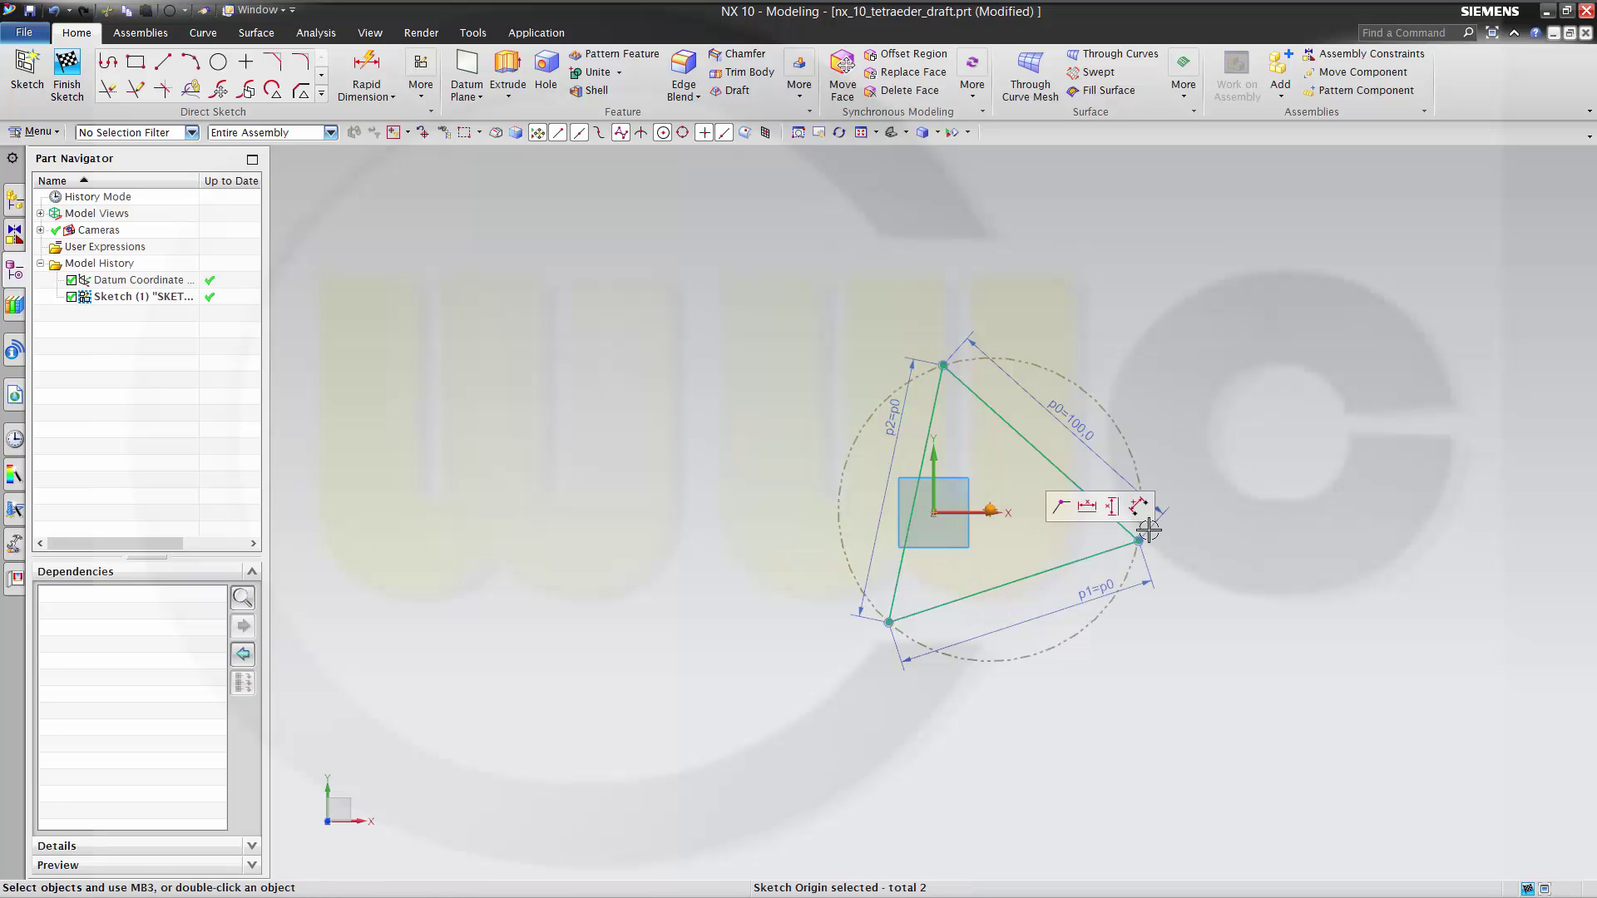
{"action": "left_click", "coordinate": [1062, 507]}
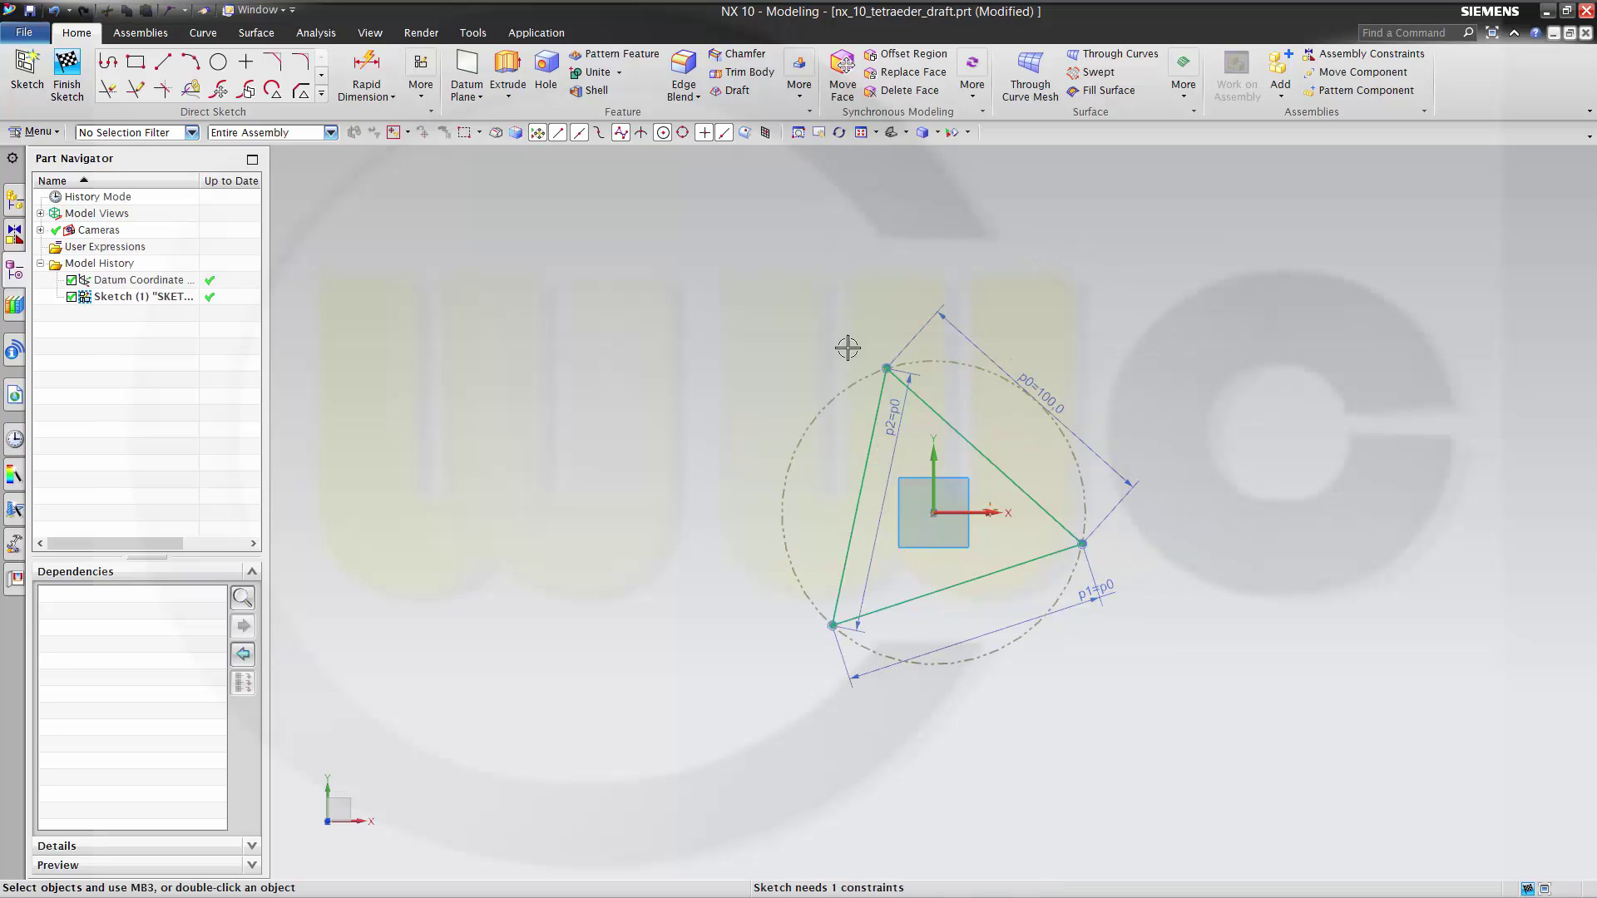
Constrain the triangle's top vertex onto the datum Y axis with Point on Curve.
{"action": "left_click", "coordinate": [886, 368]}
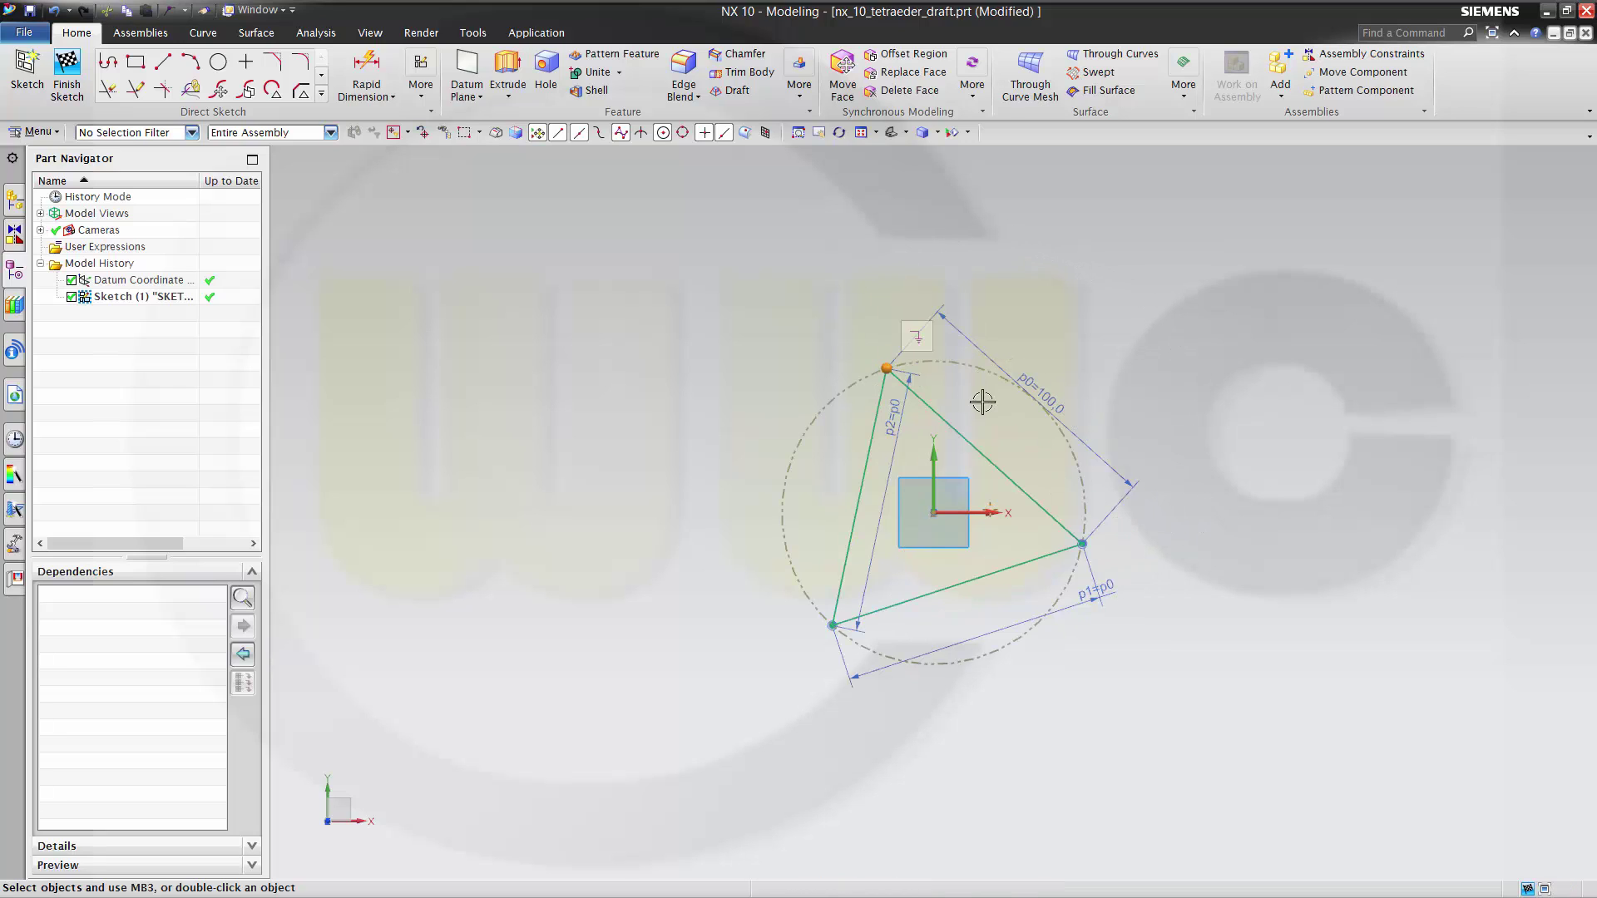
{"action": "left_click", "coordinate": [933, 454]}
{"action": "left_click", "coordinate": [1025, 481]}
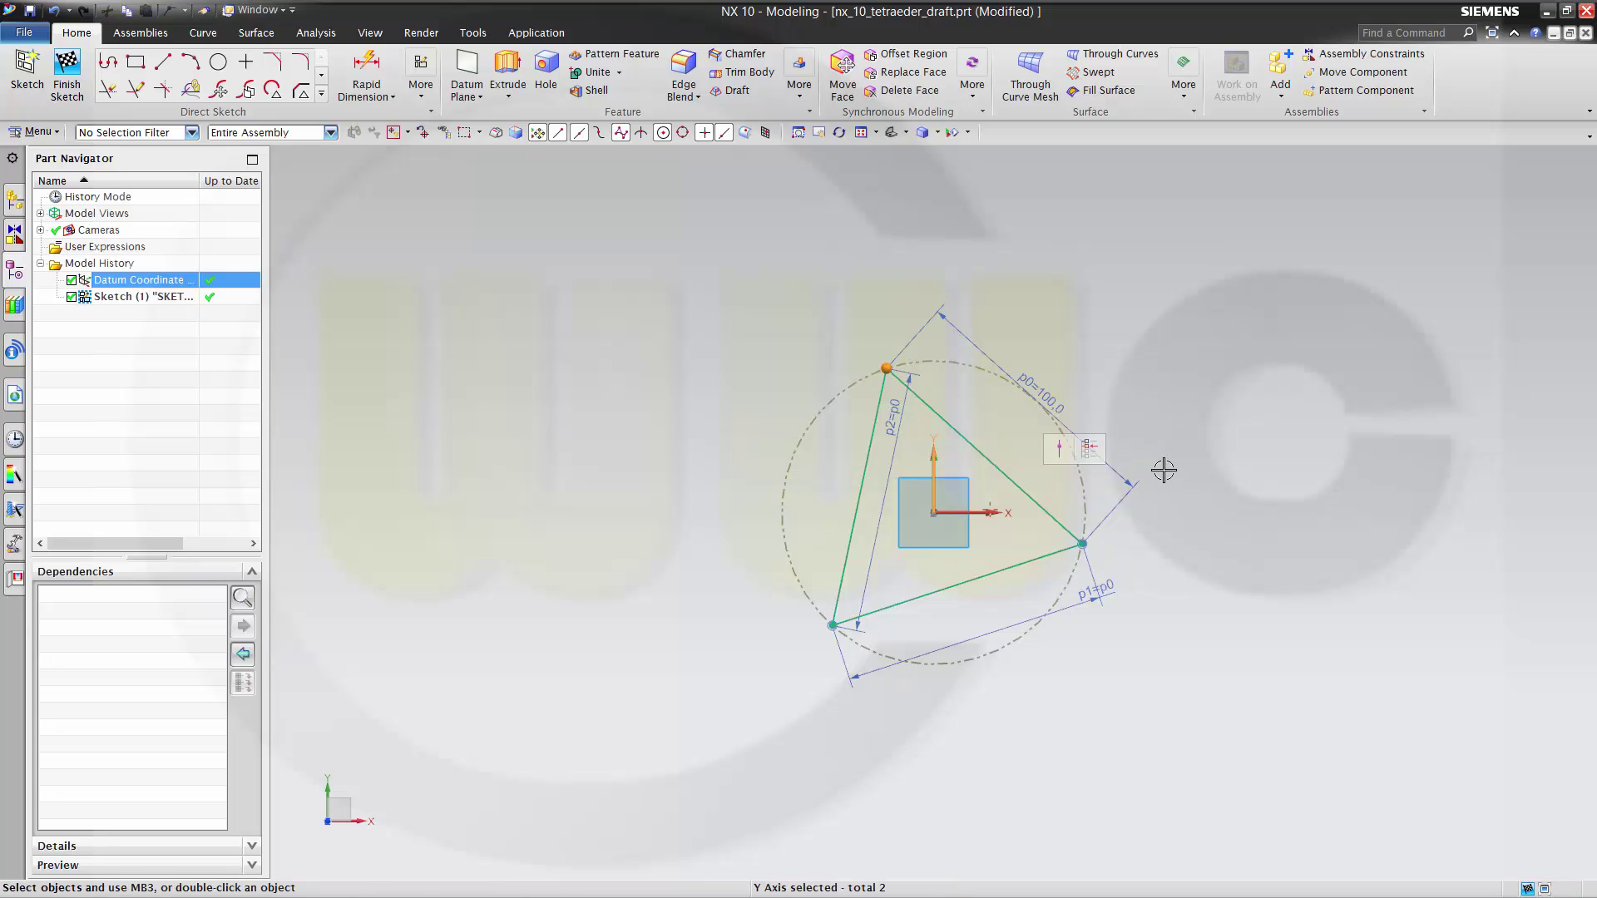
{"action": "left_click", "coordinate": [1061, 449]}
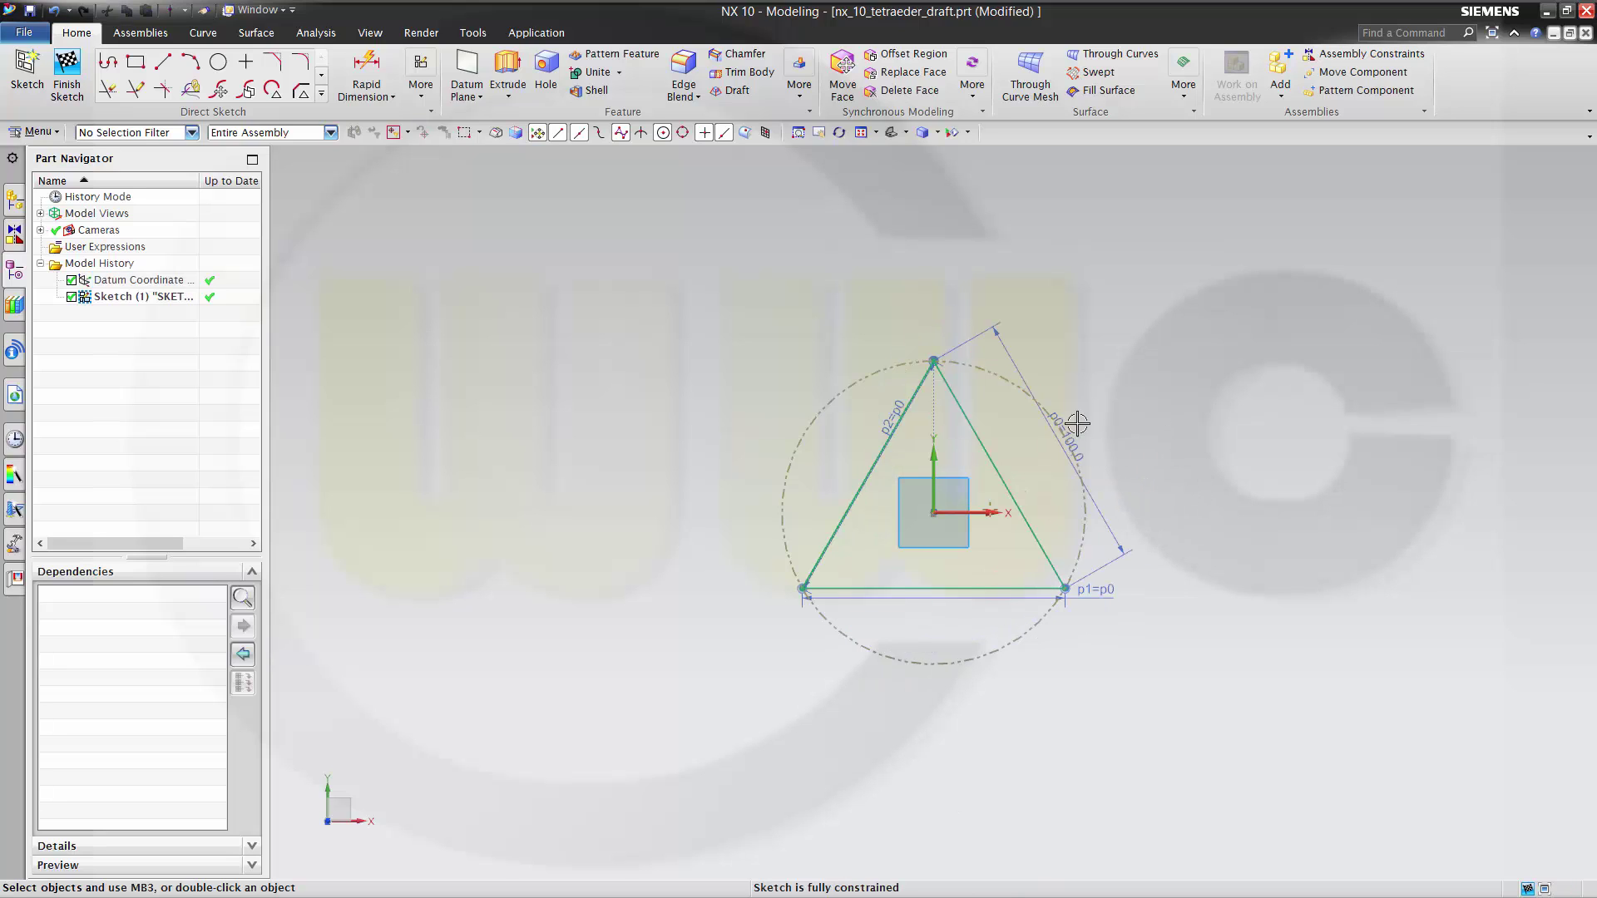
Finish the sketch and extrude the triangle curves 100 mm into a triangular prism.
{"action": "left_click", "coordinate": [67, 73]}
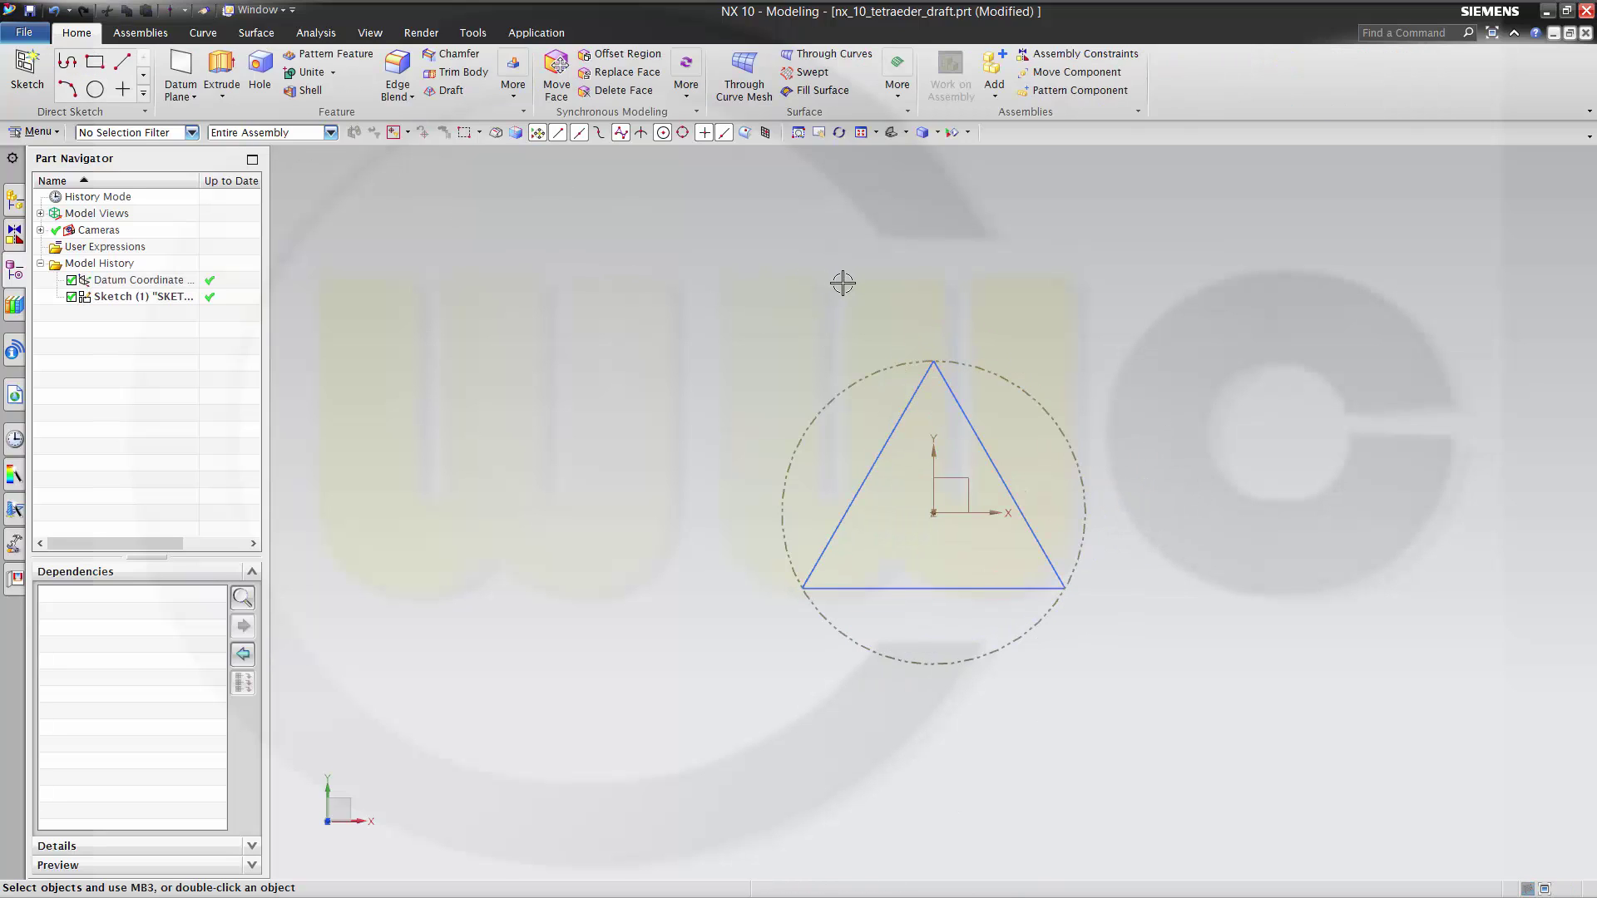
{"action": "middle_click_drag", "start_coordinate": [724, 478], "coordinate": [699, 385]}
{"action": "left_click", "coordinate": [221, 75]}
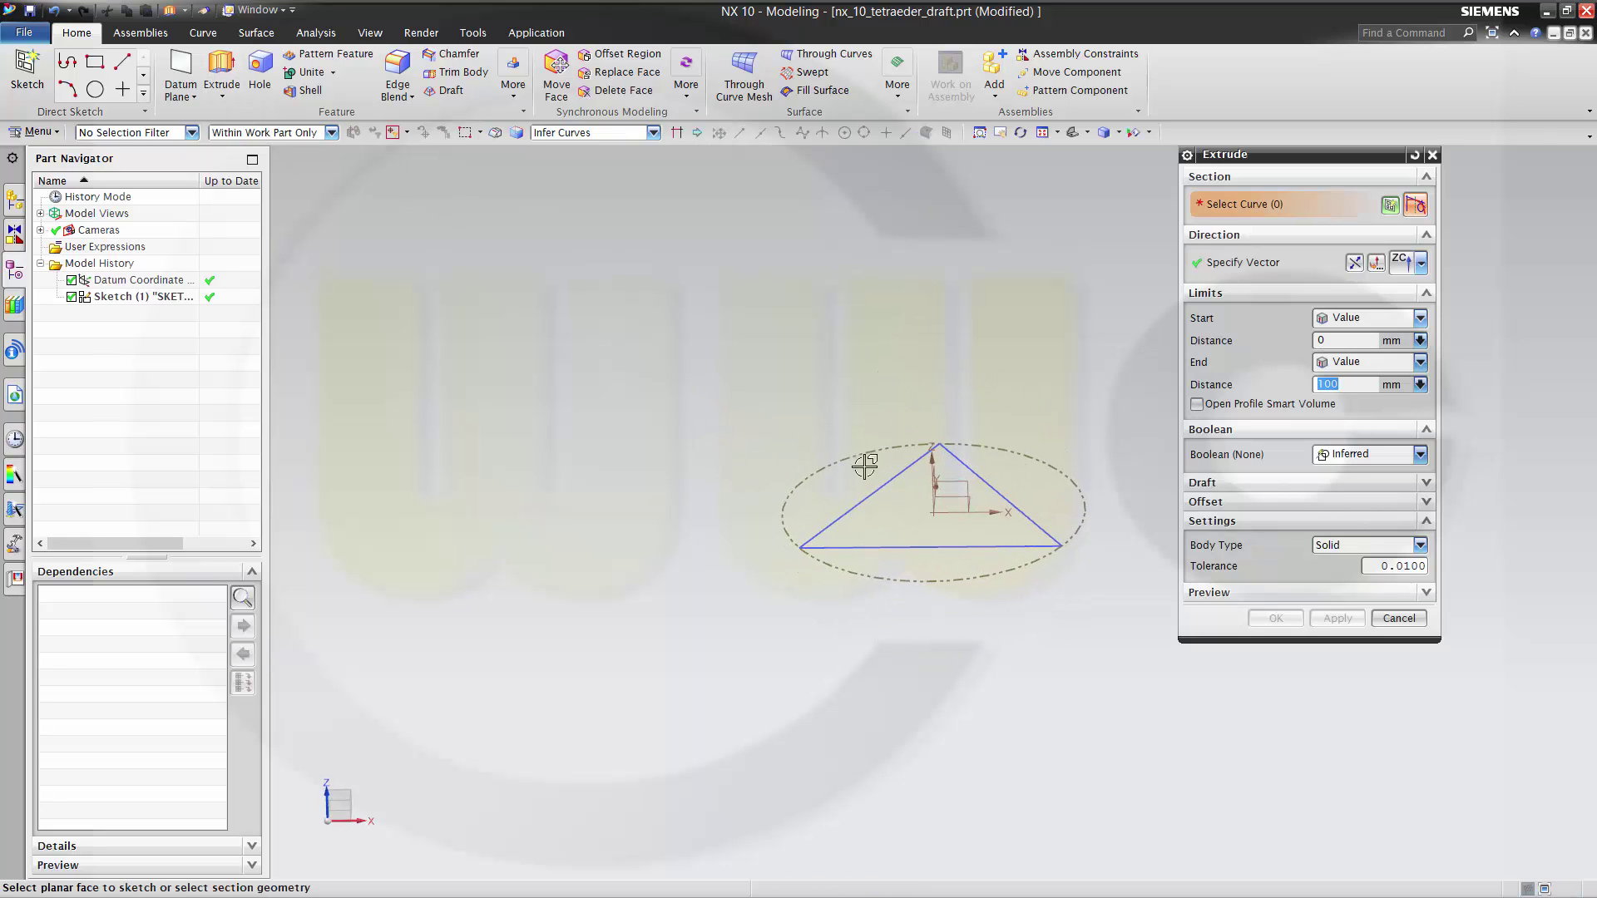
{"action": "left_click", "coordinate": [866, 500]}
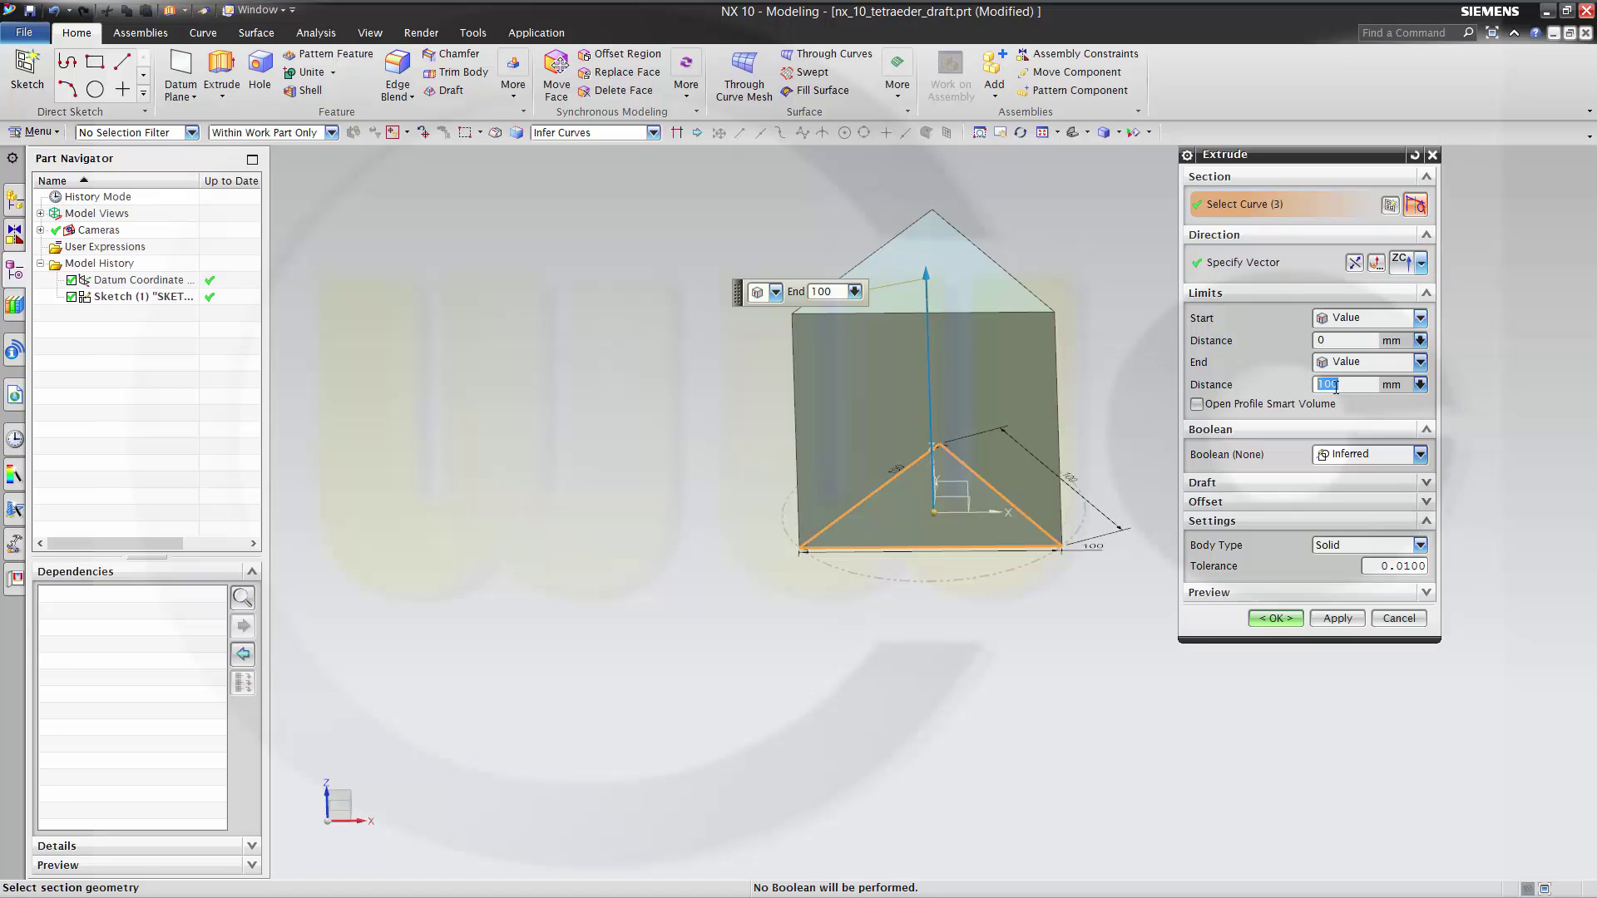
{"action": "left_click", "coordinate": [1277, 619]}
{"action": "middle_click_drag", "start_coordinate": [1124, 483], "coordinate": [710, 213]}
Start a Draft with ZC draw direction and the prism's bottom face as stationary face.
{"action": "left_click", "coordinate": [453, 91]}
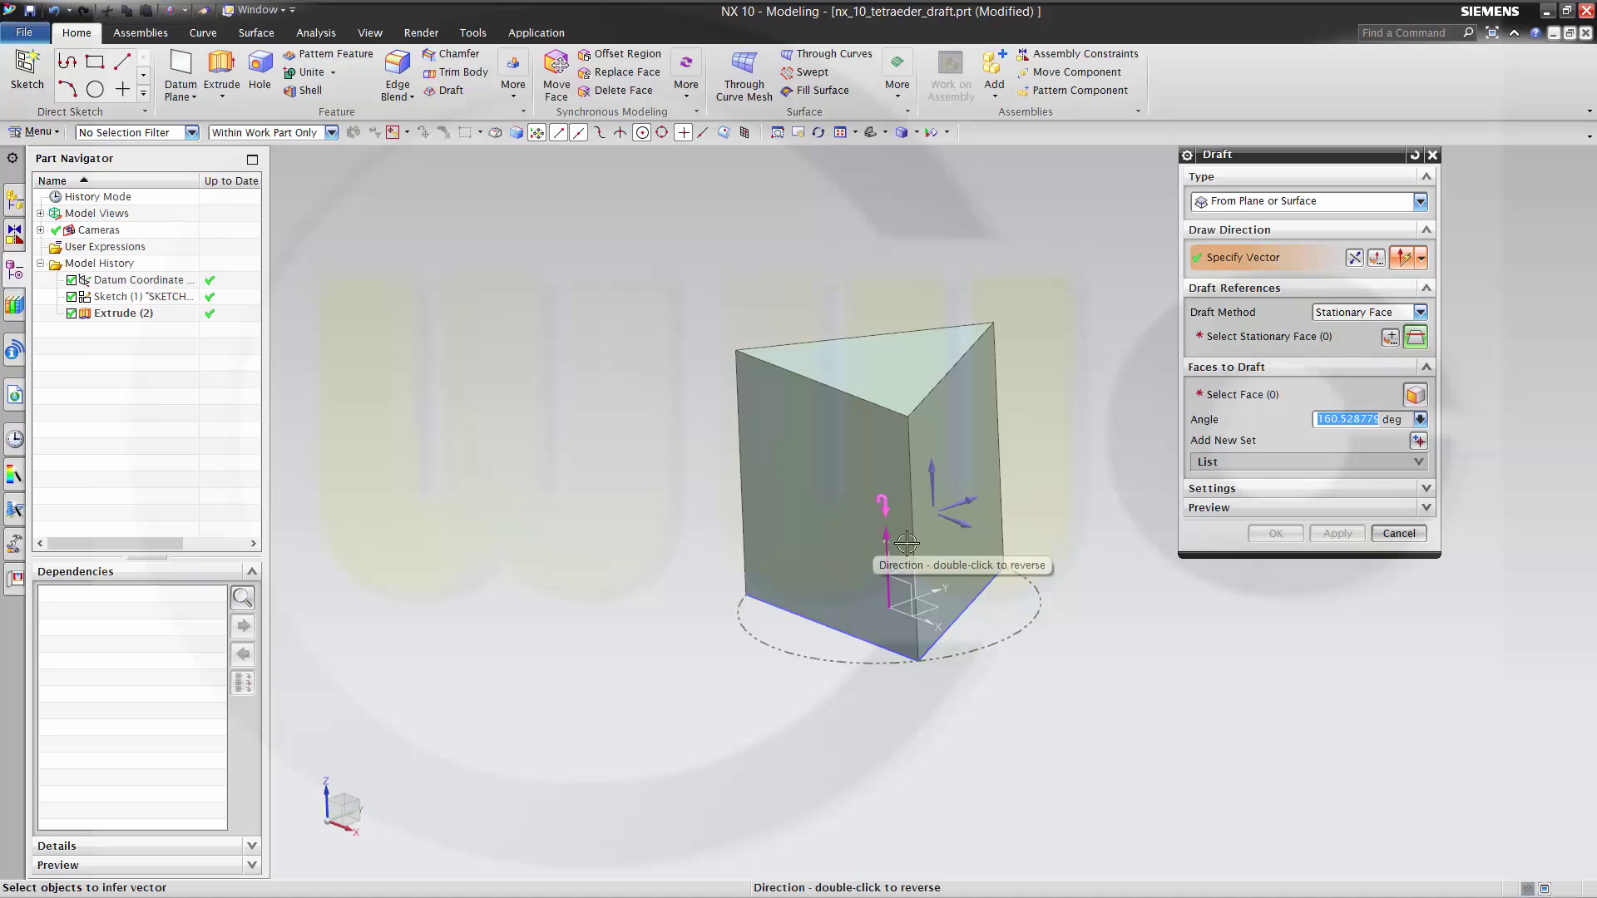
{"action": "middle_click_drag", "start_coordinate": [1073, 555], "coordinate": [1136, 420]}
{"action": "left_click", "coordinate": [1421, 258]}
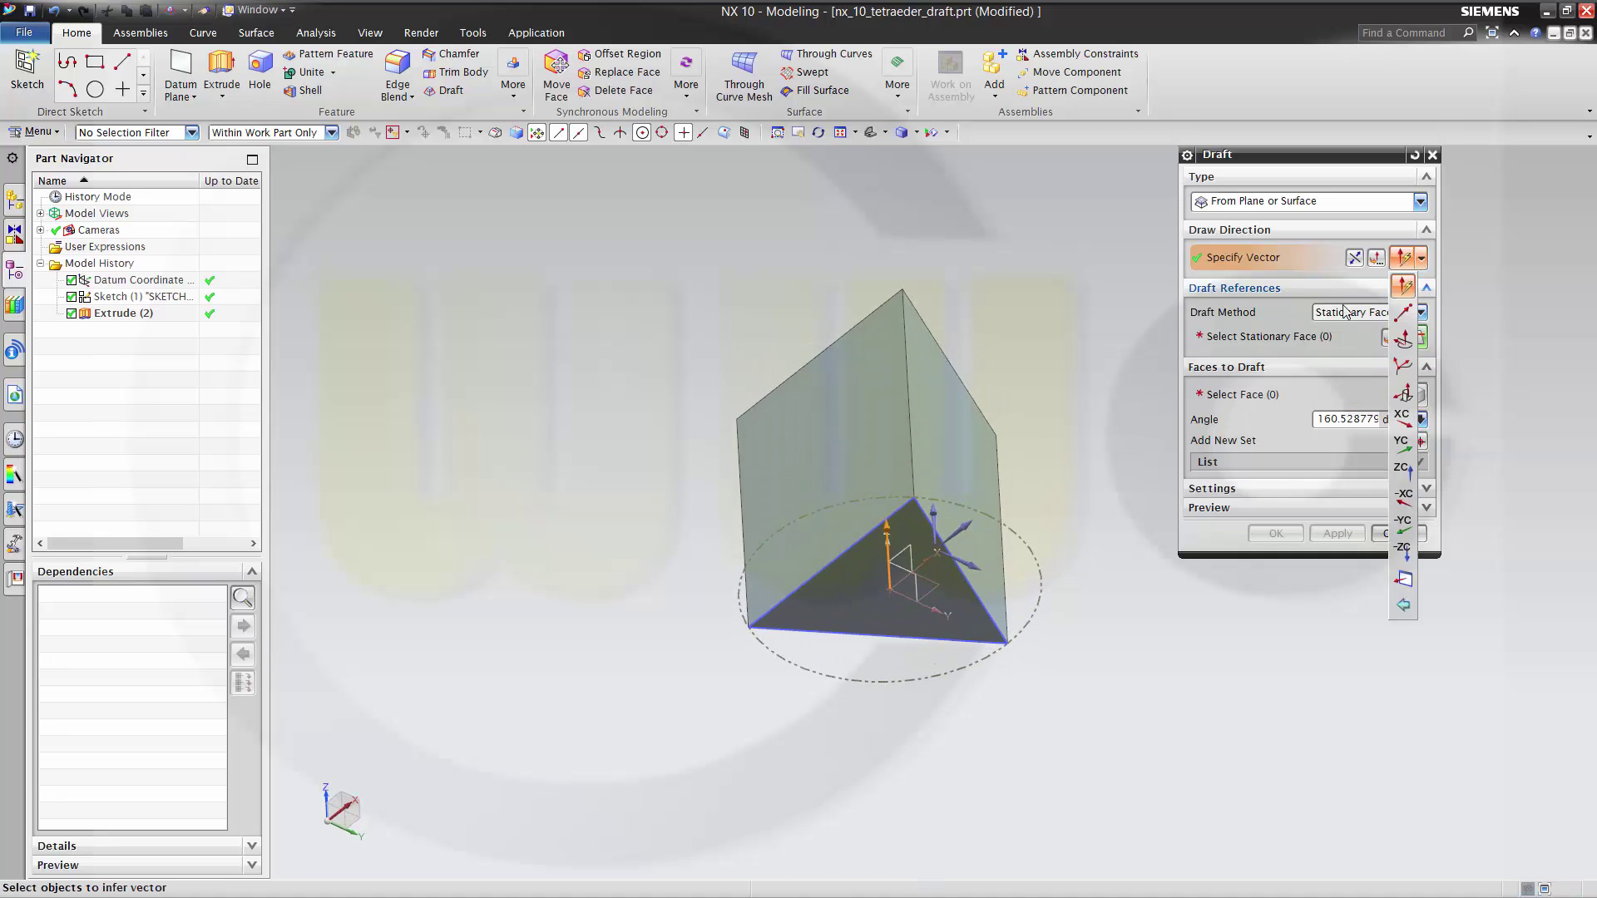
{"action": "middle_click_drag", "start_coordinate": [1086, 399], "coordinate": [1094, 493]}
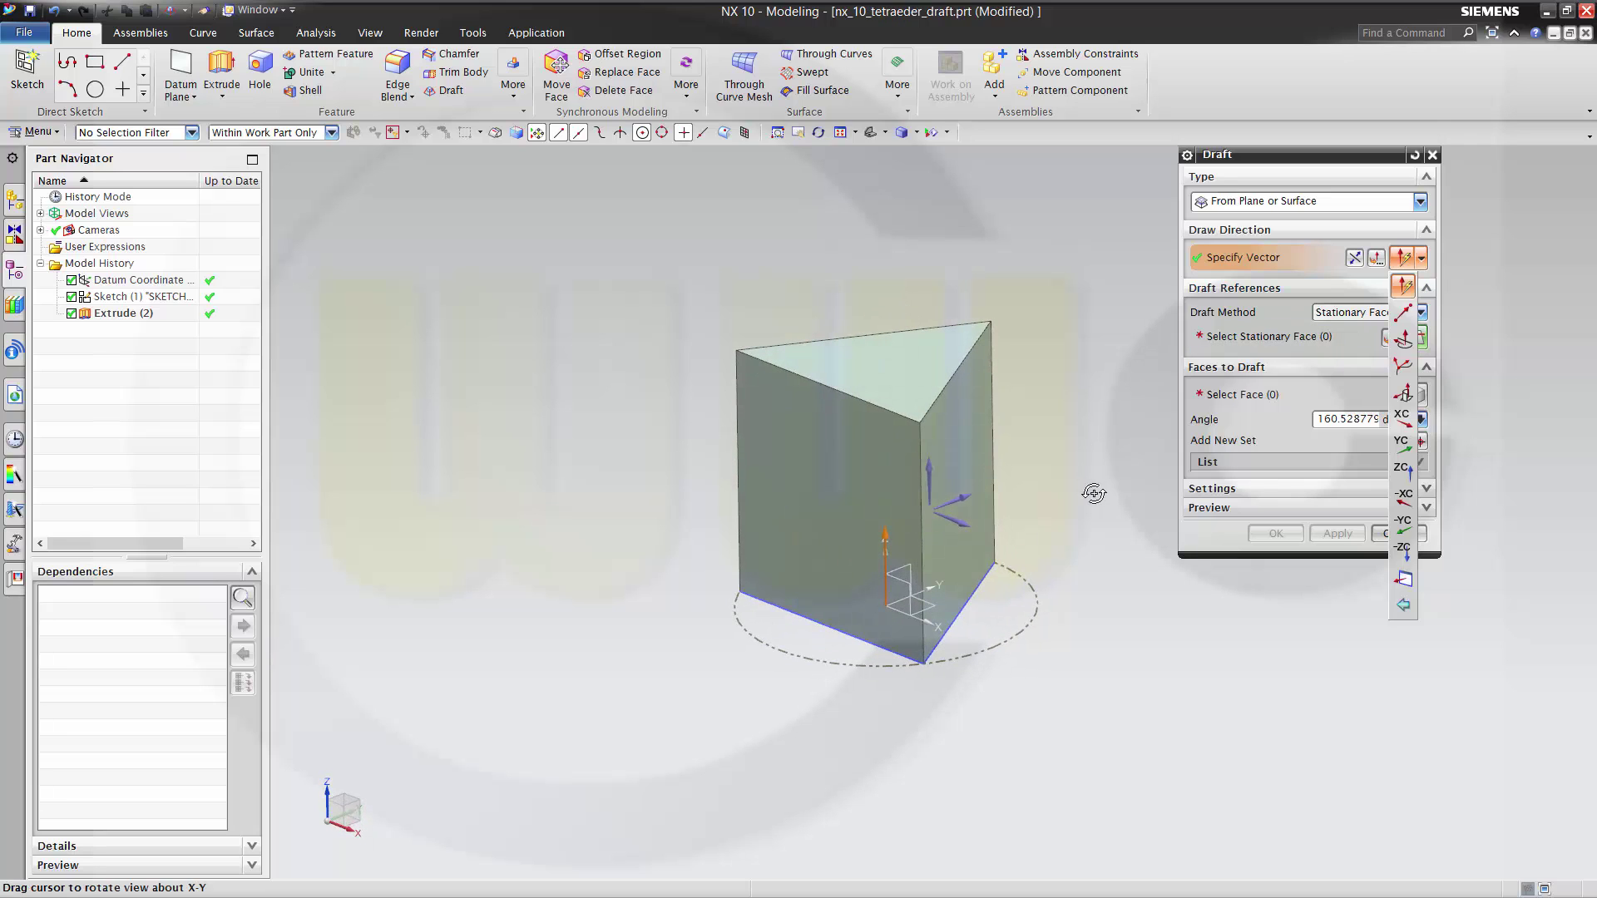
{"action": "left_click", "coordinate": [1402, 471]}
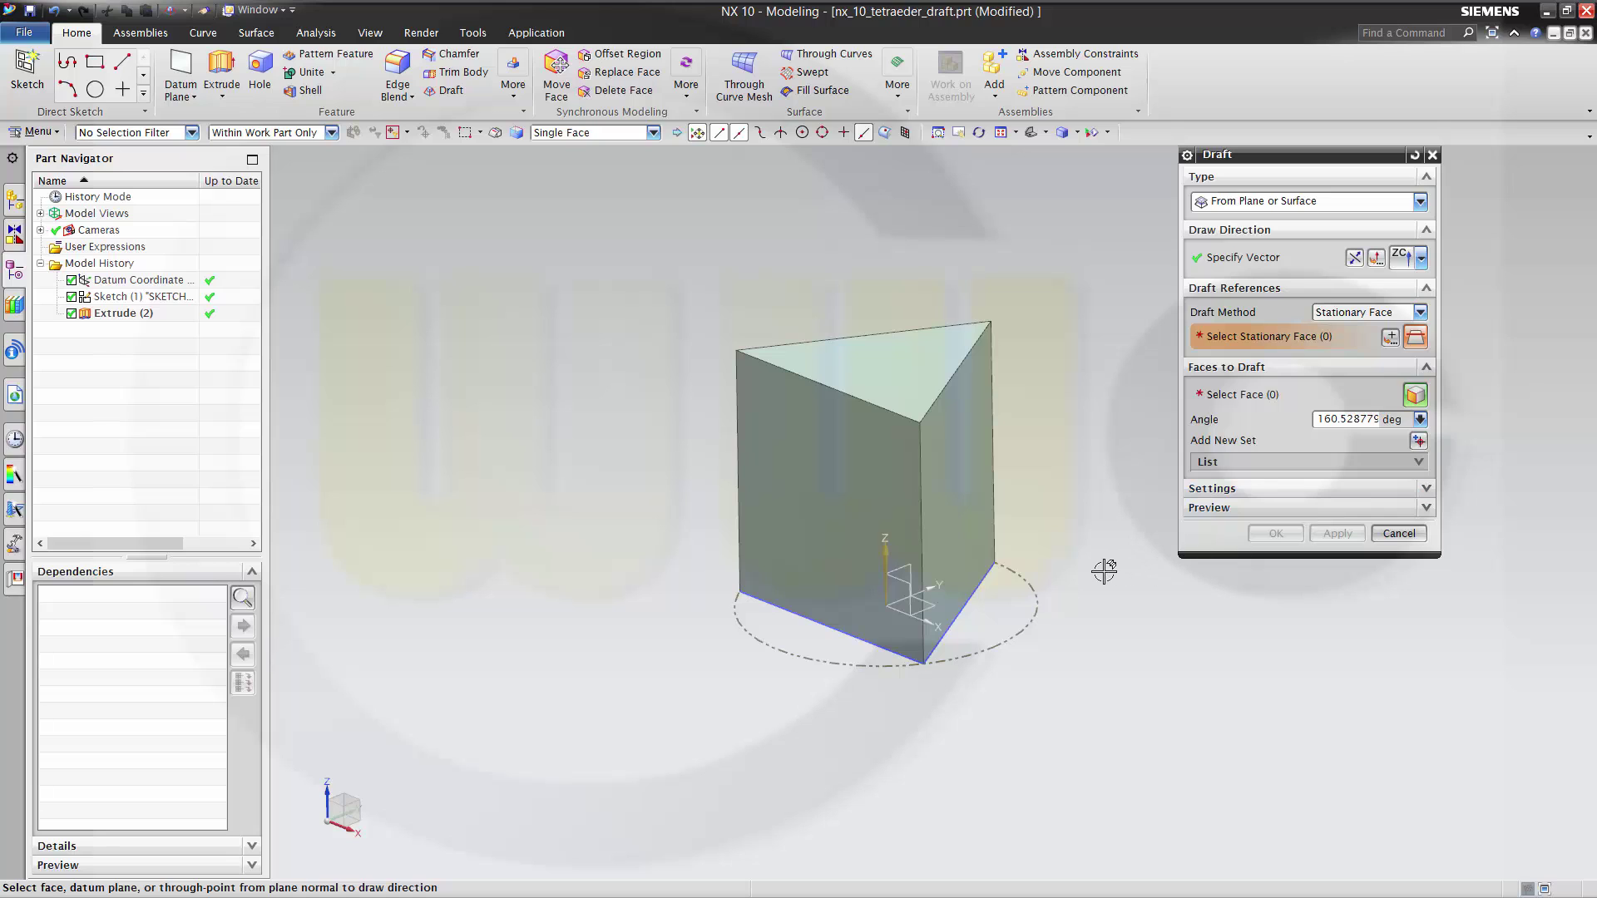
{"action": "middle_click_drag", "start_coordinate": [1152, 548], "coordinate": [1084, 495]}
{"action": "left_click", "coordinate": [890, 595]}
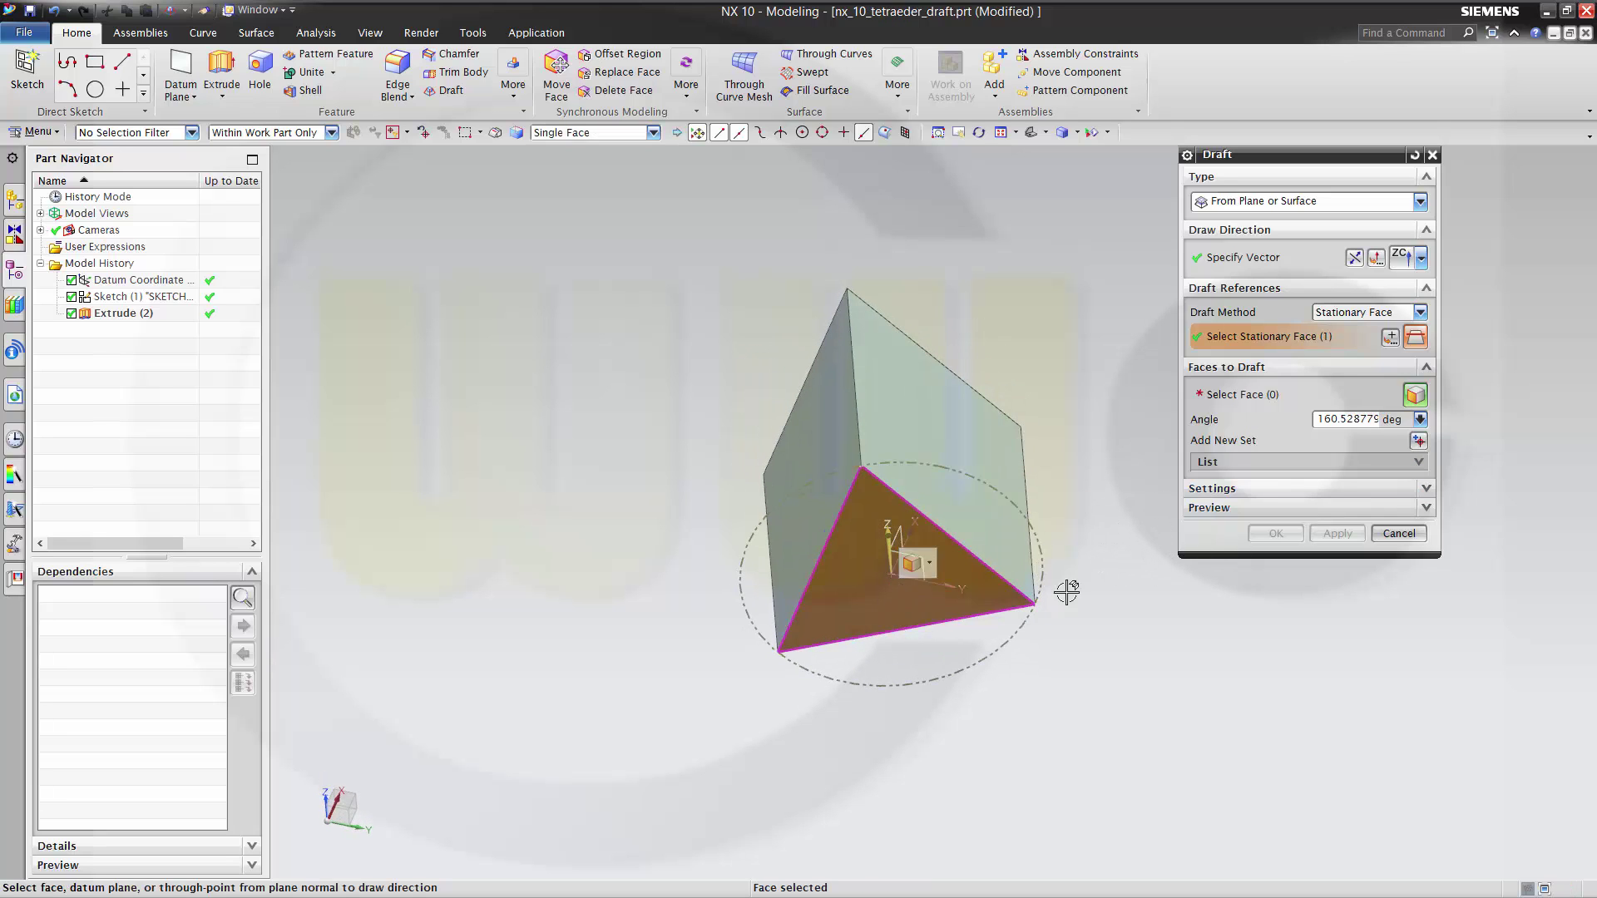
Select the prism's three side faces to be drafted.
{"action": "left_click", "coordinate": [1239, 397]}
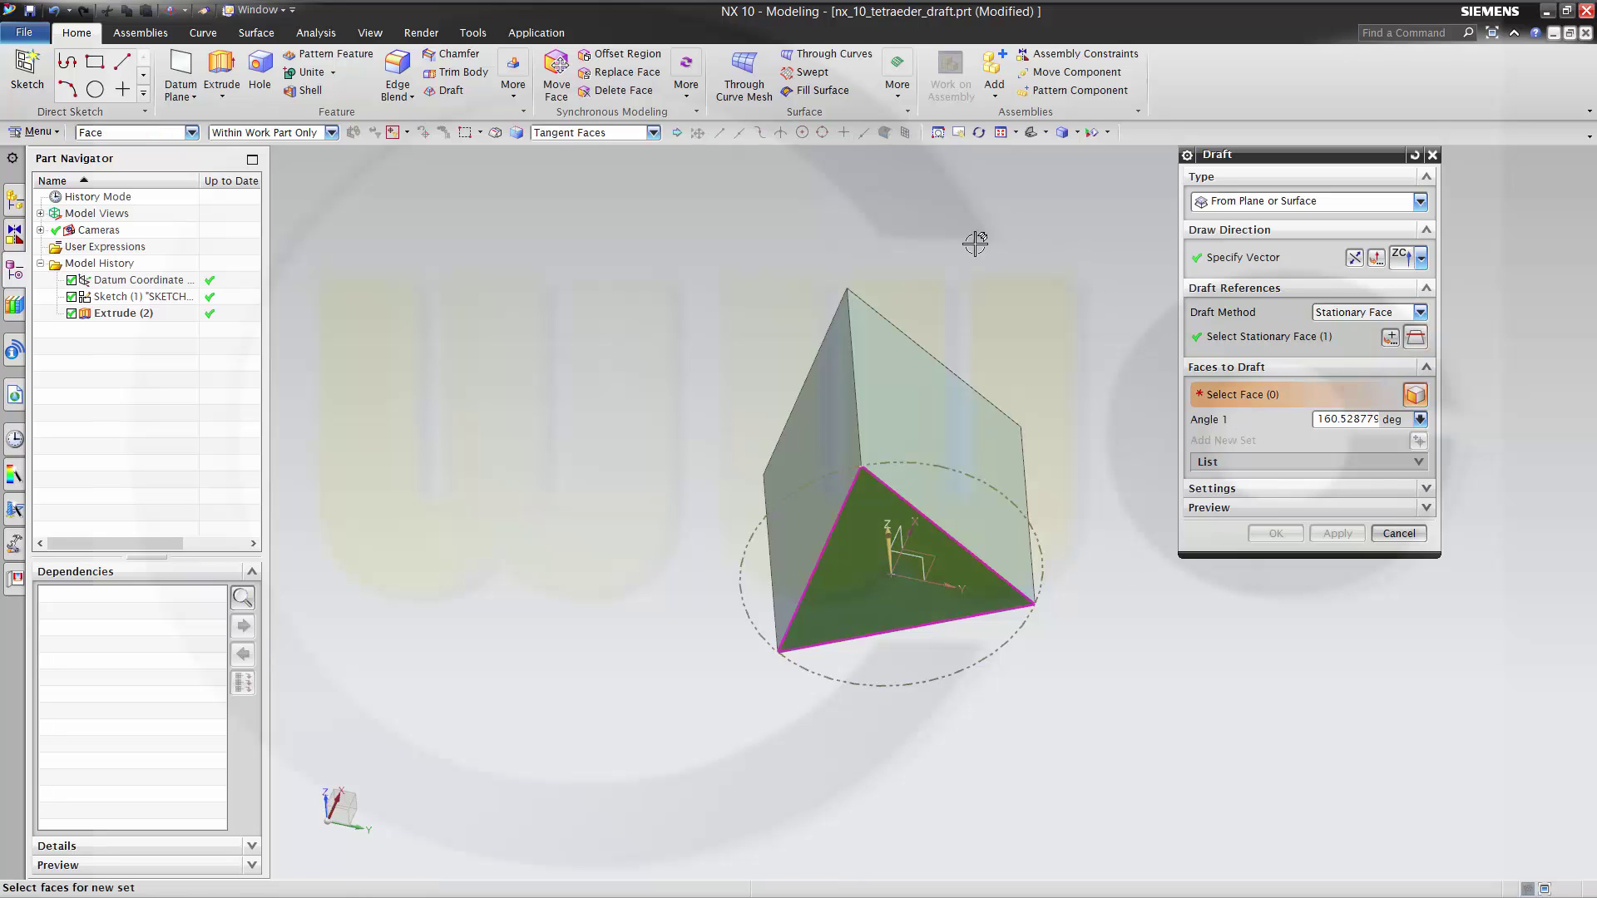
{"action": "middle_click_drag", "start_coordinate": [972, 253], "coordinate": [897, 401]}
{"action": "left_click", "coordinate": [893, 403]}
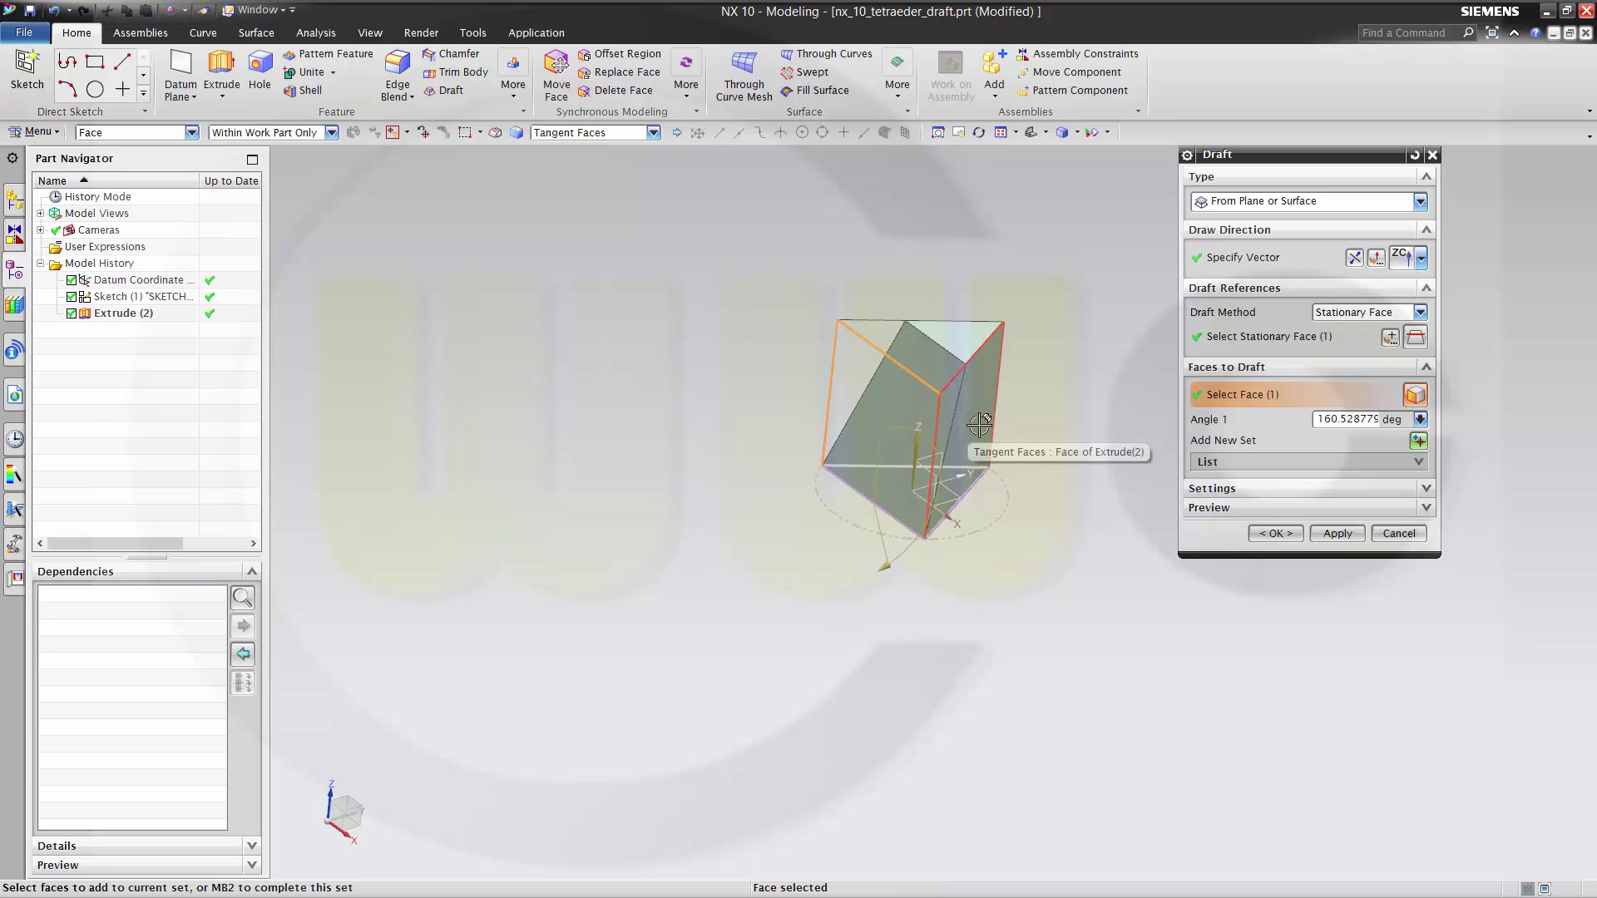
{"action": "left_click", "coordinate": [986, 428]}
{"action": "middle_click_drag", "start_coordinate": [1059, 416], "coordinate": [969, 393]}
{"action": "left_click", "coordinate": [962, 392]}
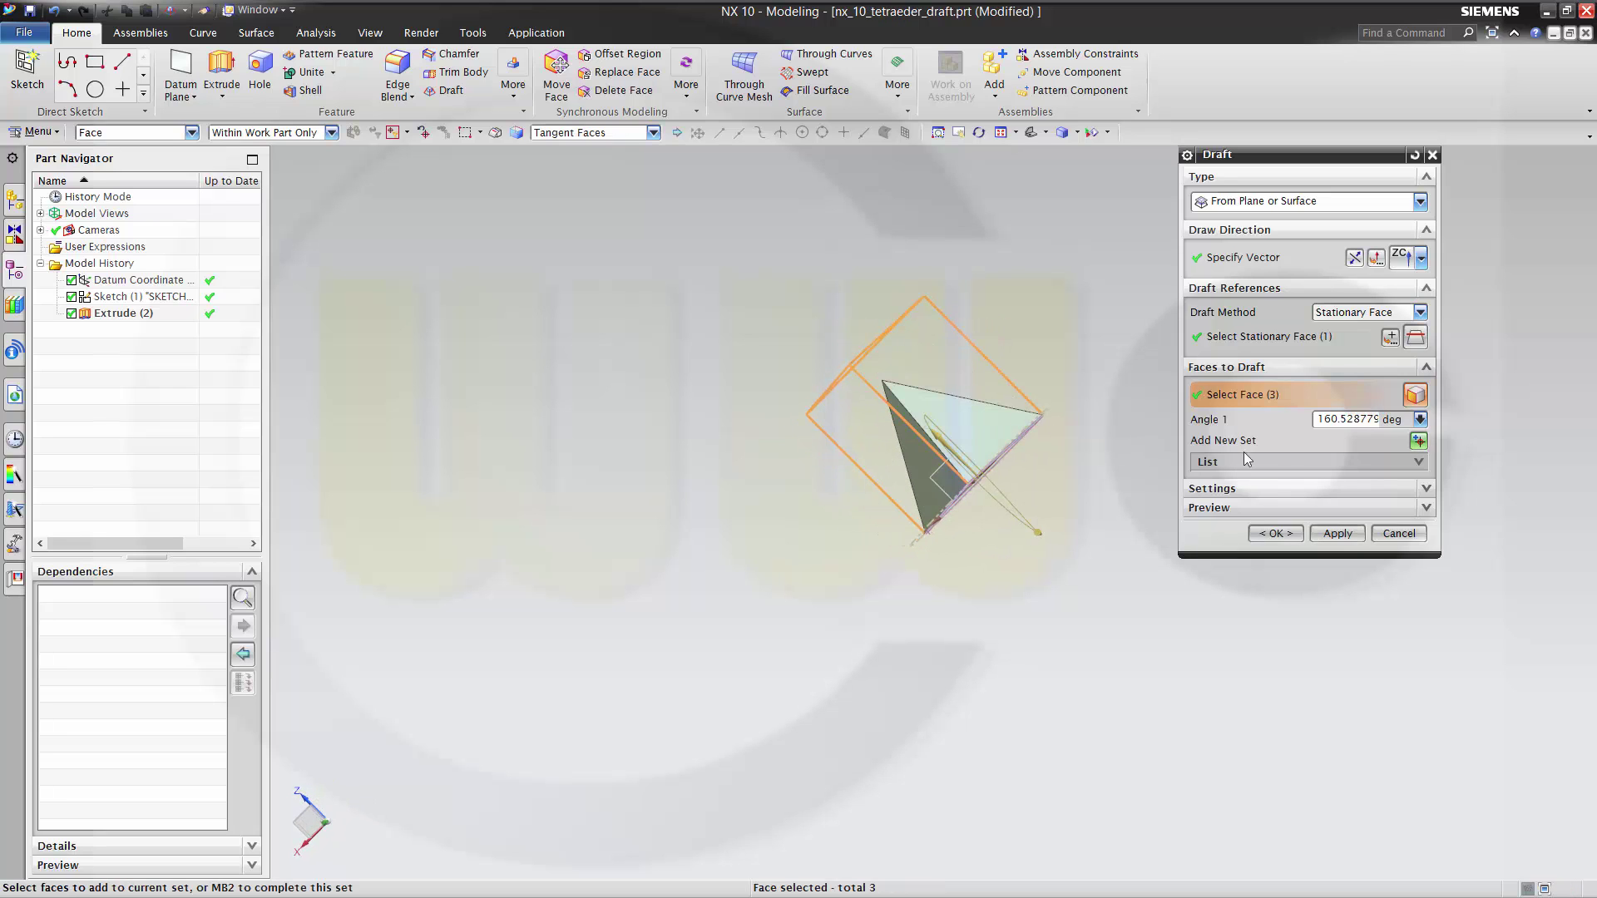
Set draft Angle 1 to acosine(0)-acosine(1/3) and apply the draft.
{"action": "left_click", "coordinate": [1319, 419]}
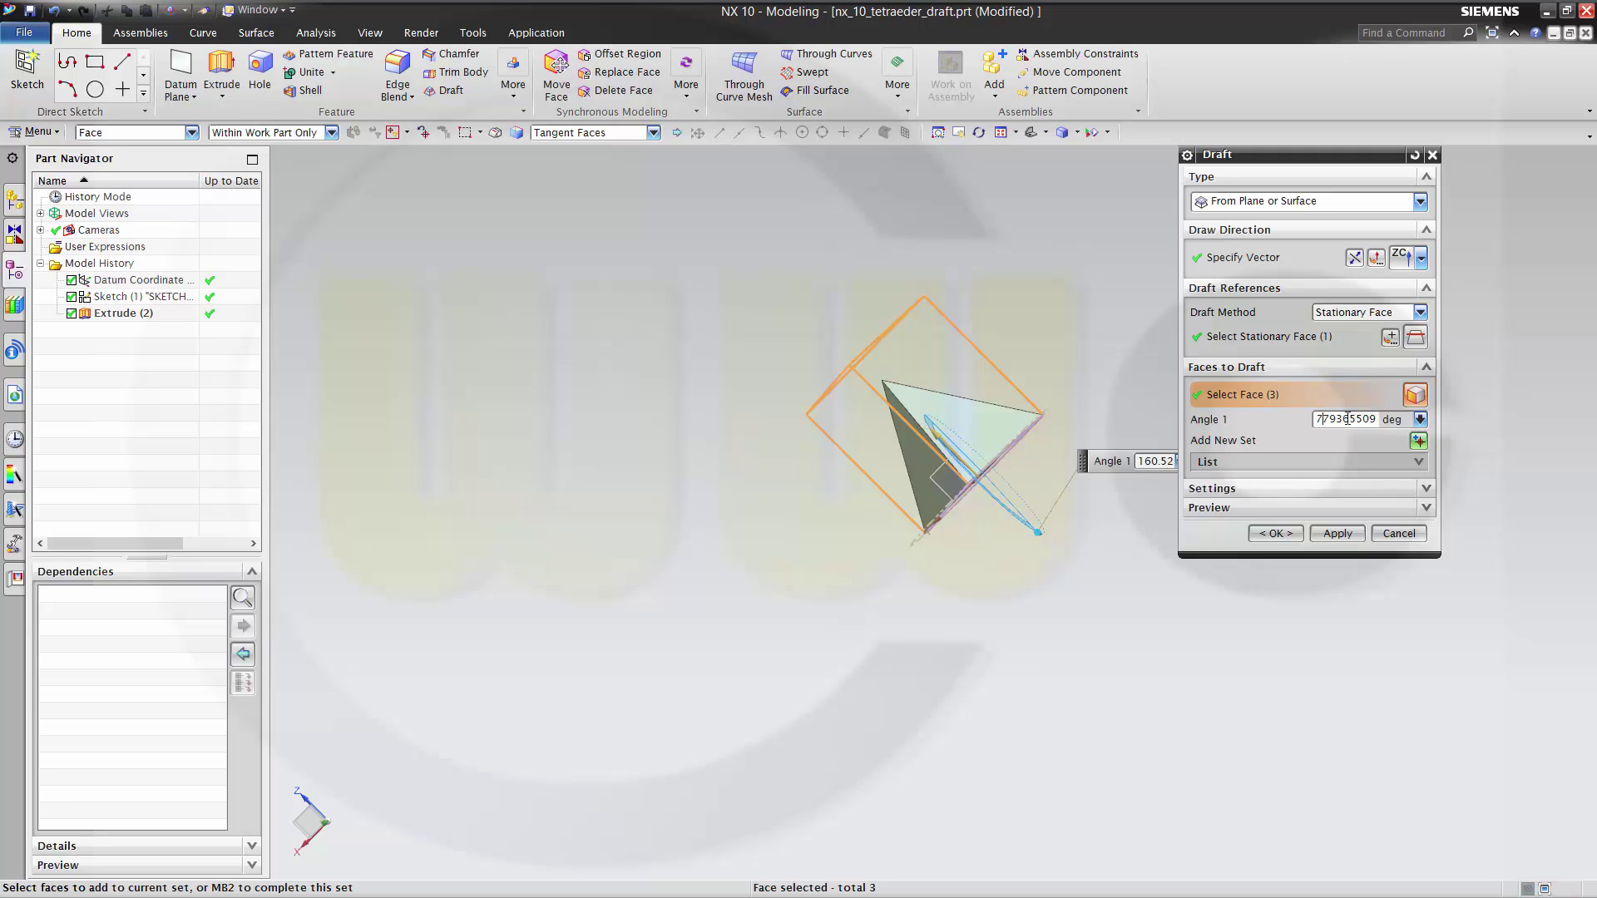
{"action": "left_click_drag", "start_coordinate": [1384, 420], "coordinate": [1472, 432]}
{"action": "key", "text": "BackSpace"}
{"action": "key", "text": "BackSpace"}
{"action": "type", "text": "8"}
{"action": "type", "text": "acosin"}
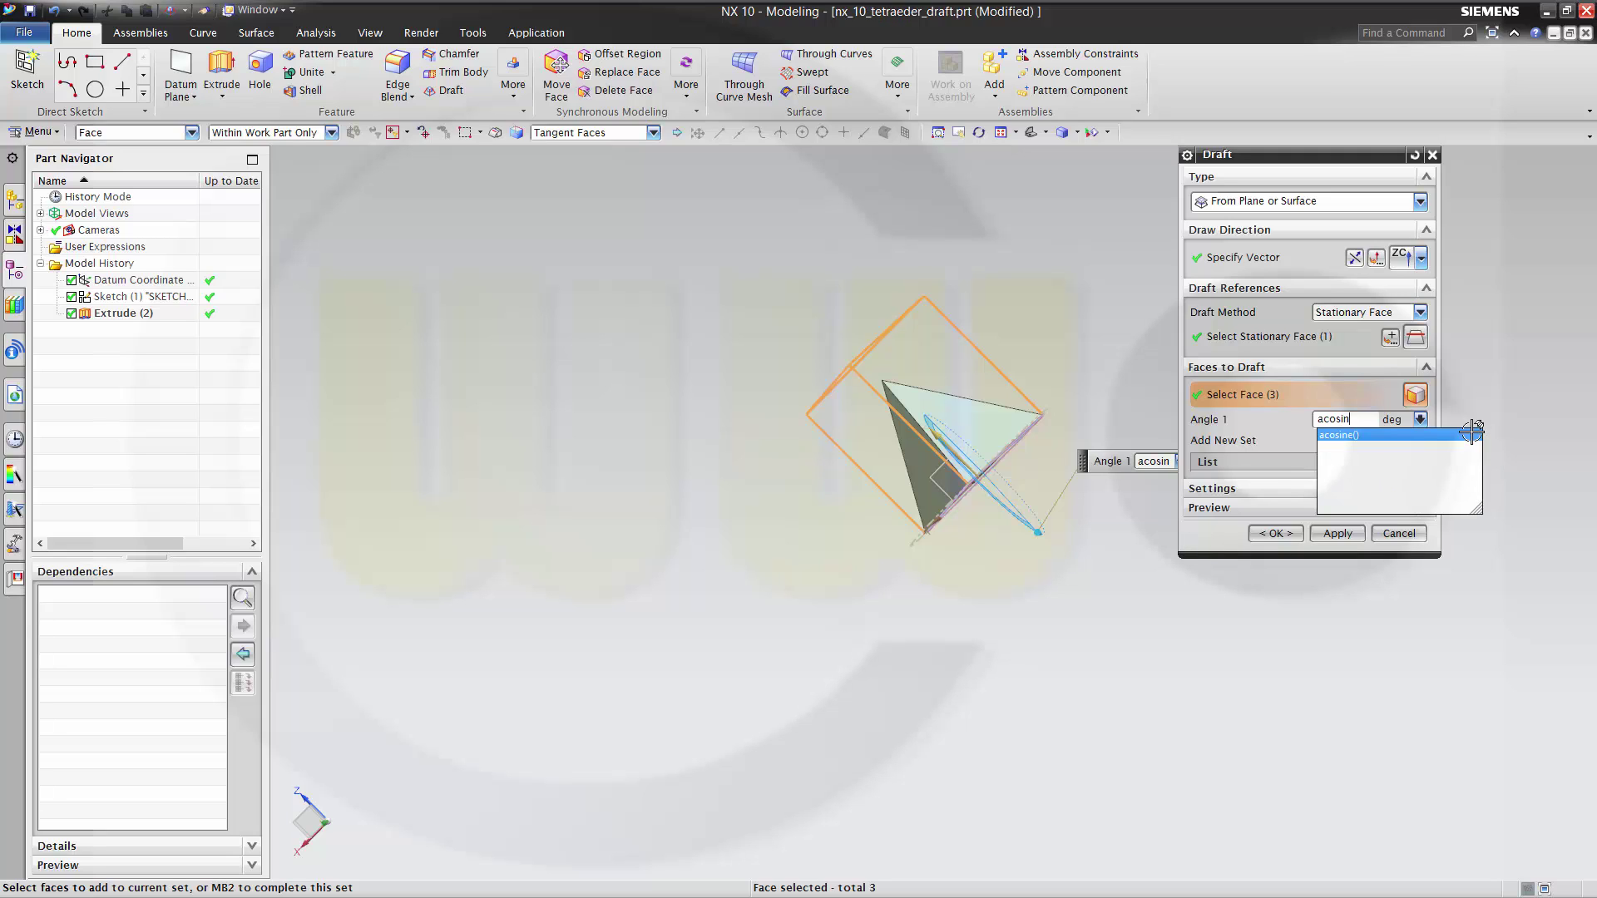
{"action": "type", "text": "e(0)-"}
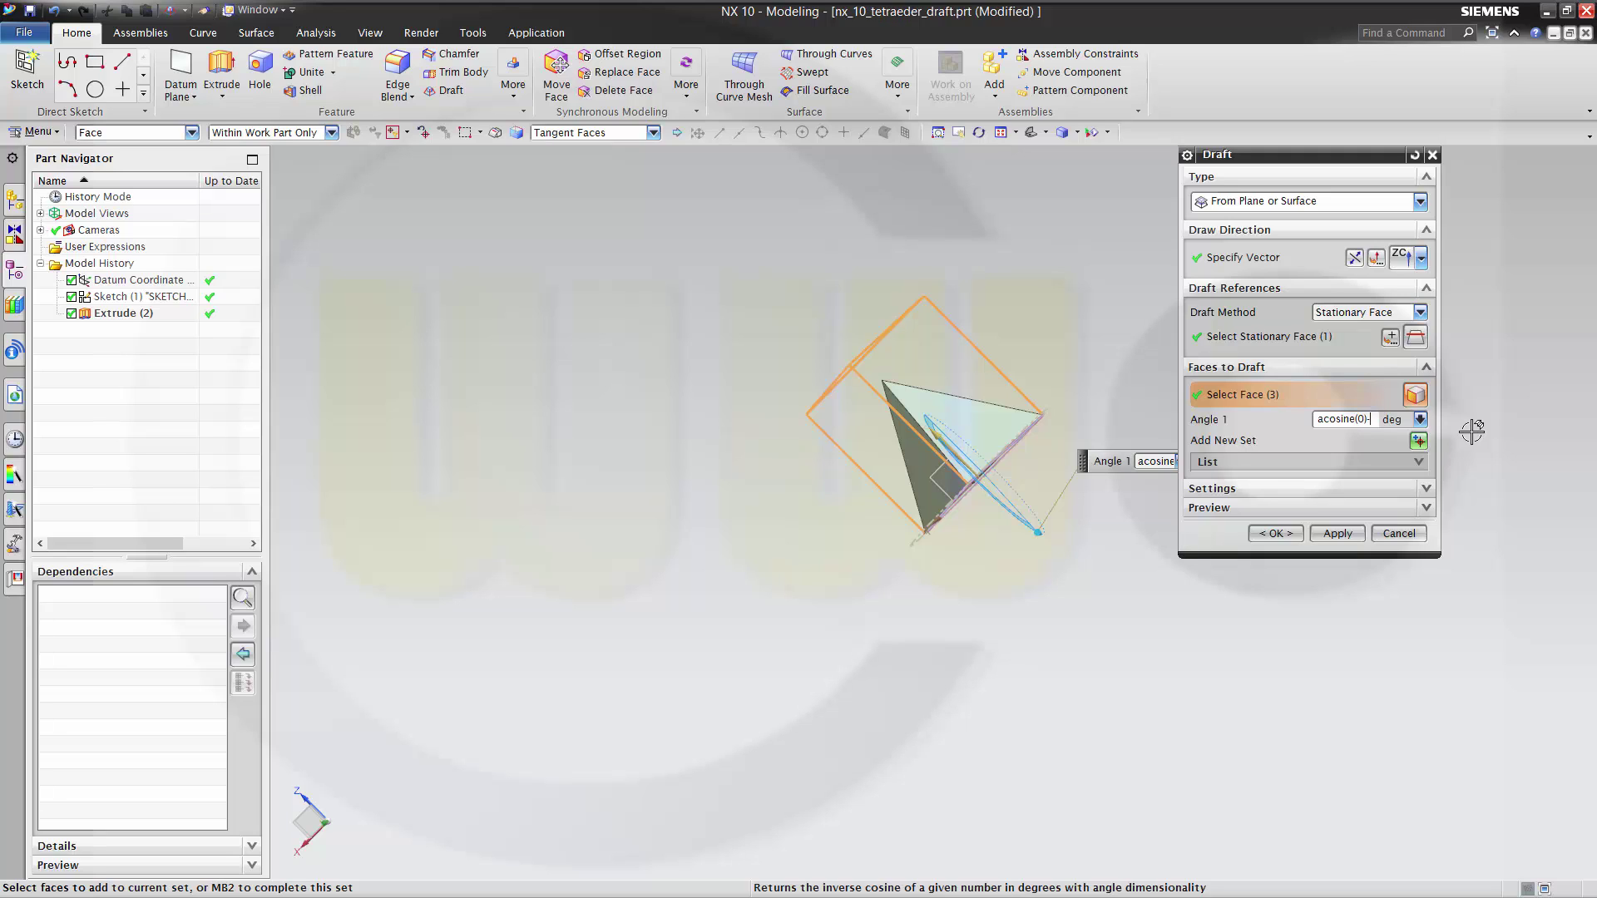
{"action": "type", "text": "ac"}
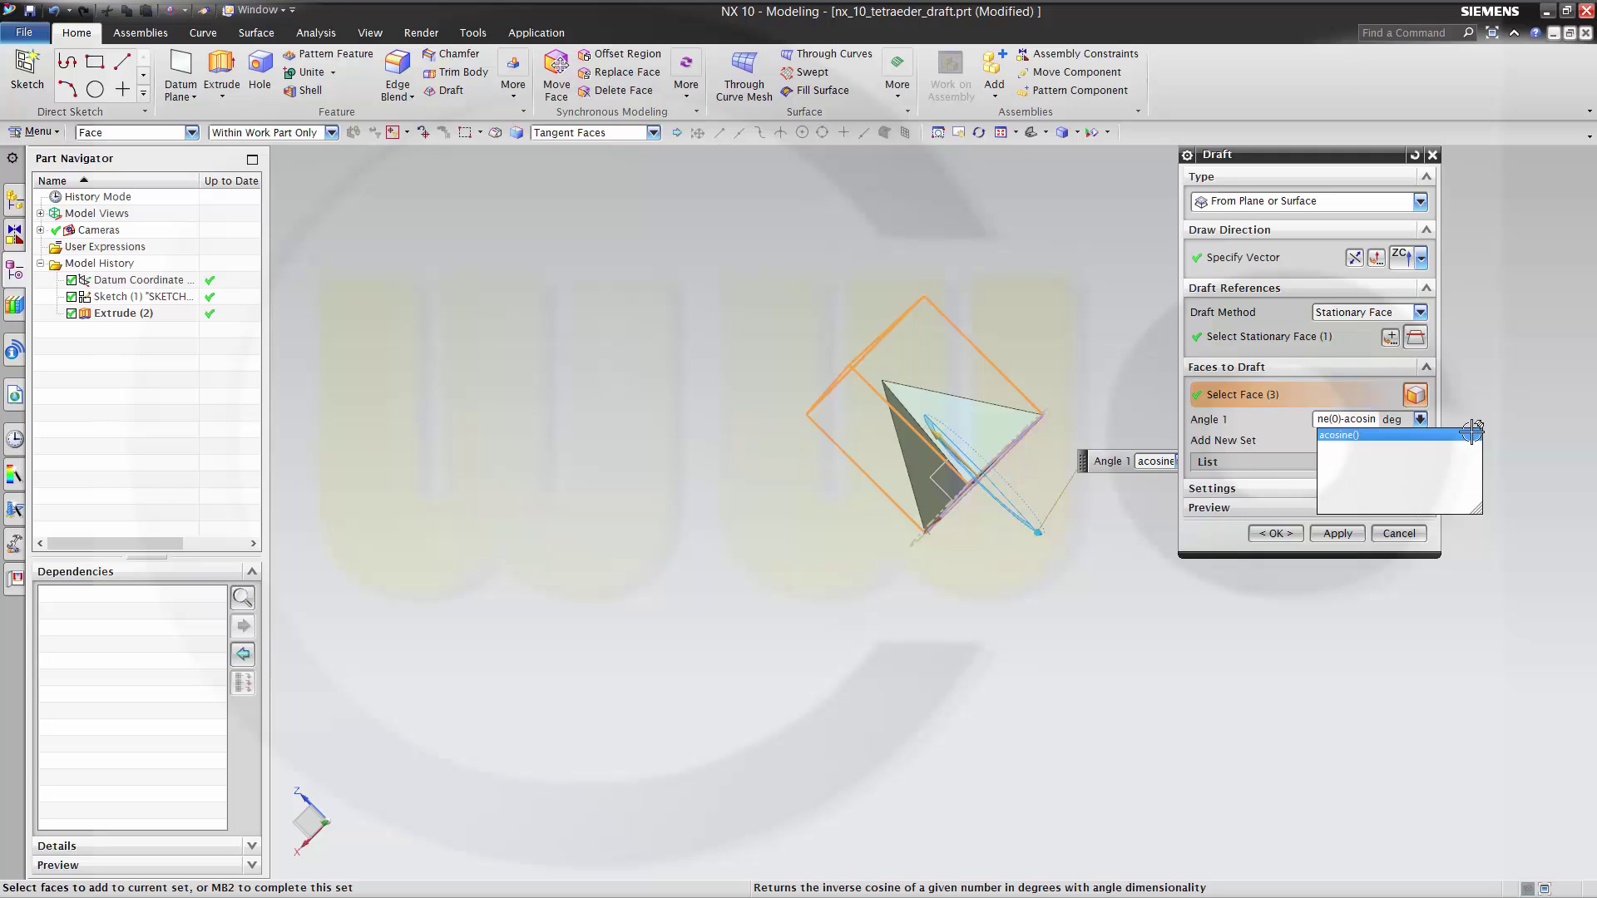
{"action": "left_click", "coordinate": [1472, 432]}
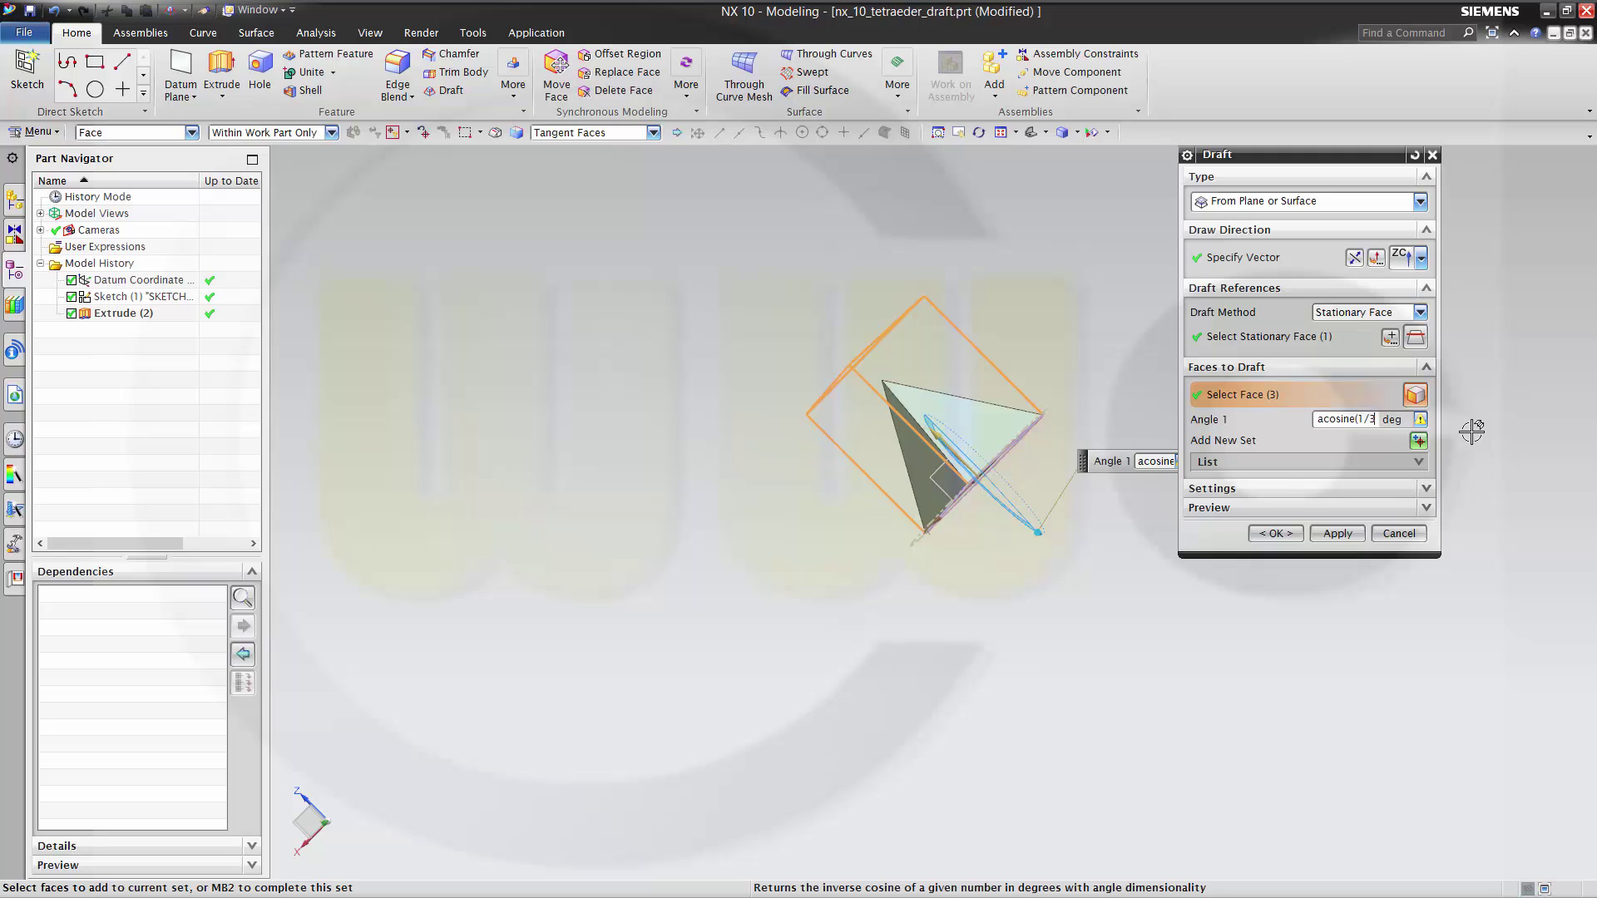
{"action": "key", "text": "Return"}
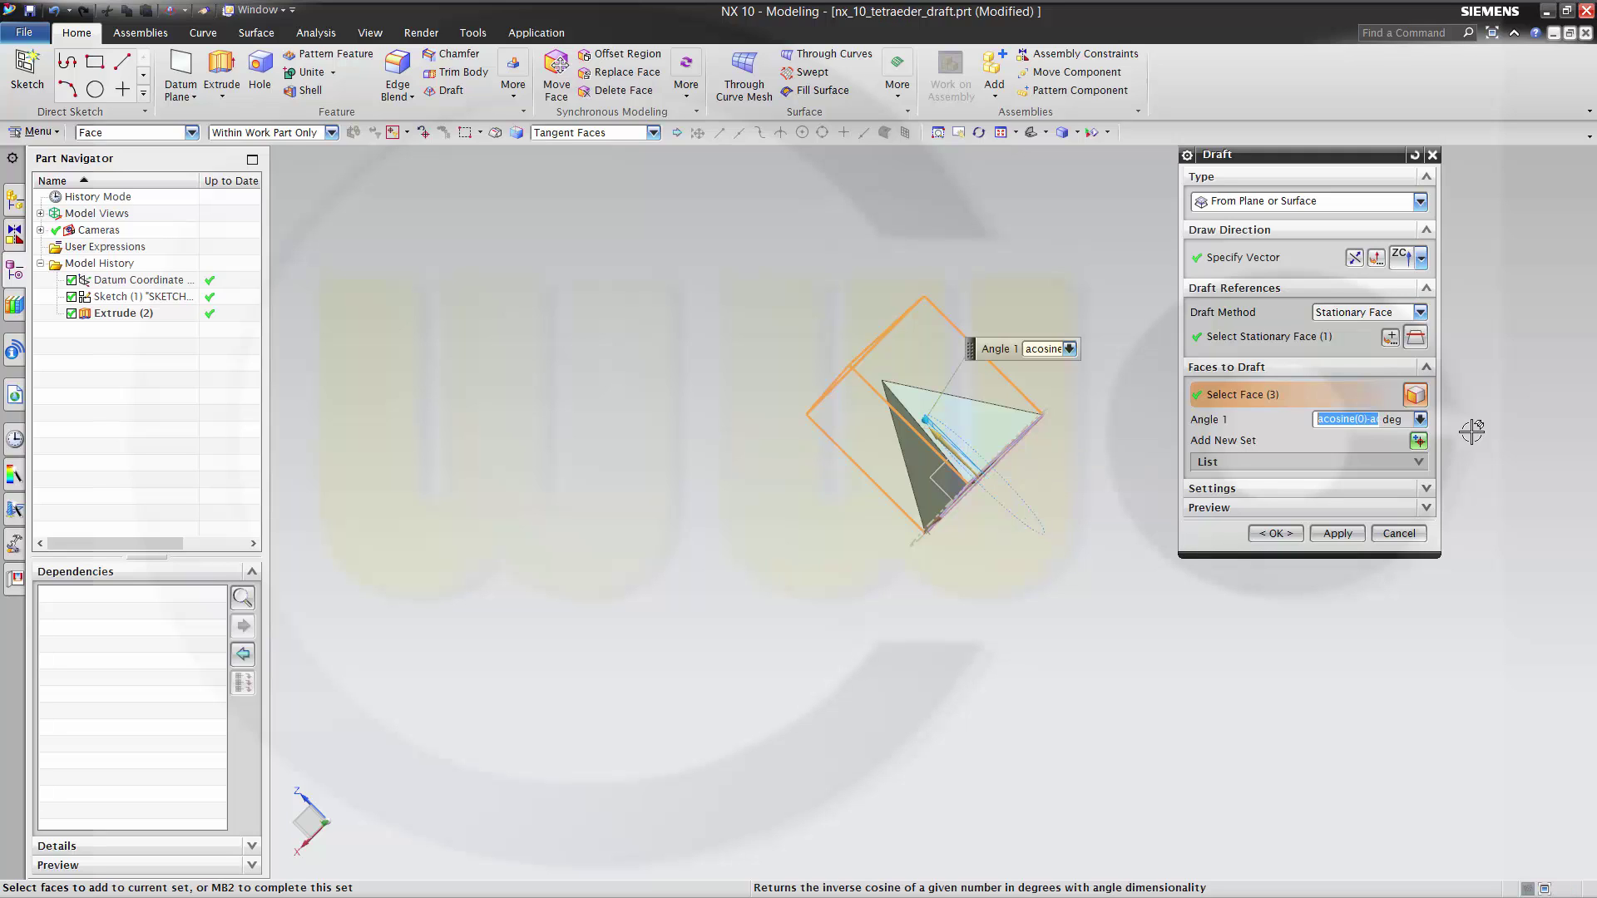
{"action": "left_click", "coordinate": [1276, 534]}
{"action": "middle_click_drag", "start_coordinate": [990, 395], "coordinate": [718, 285]}
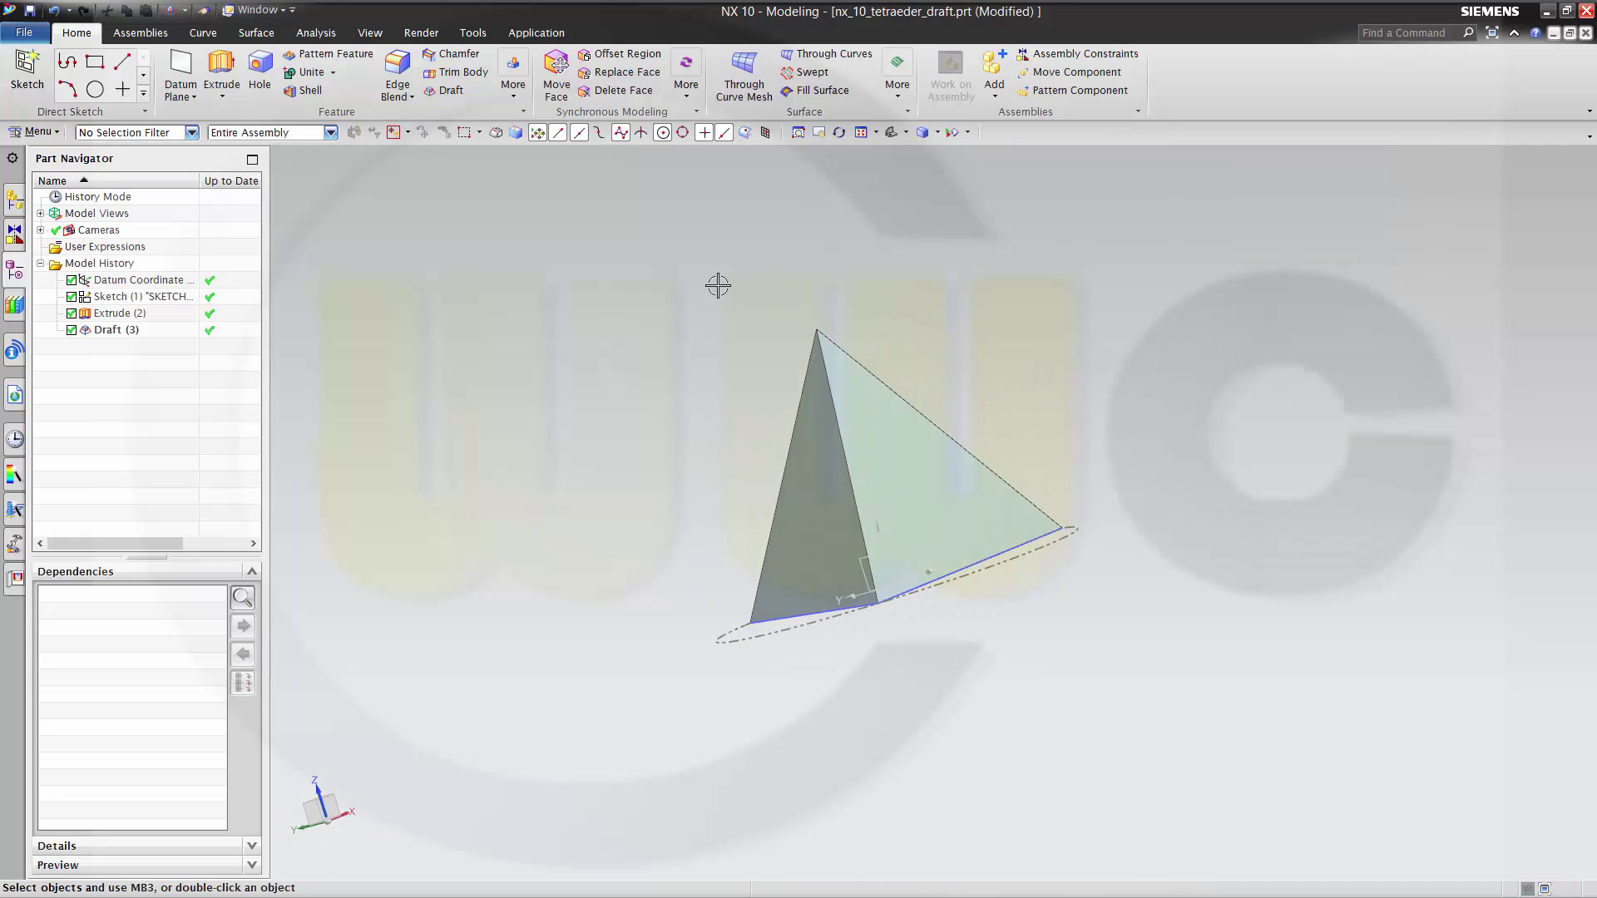
Measure a sloped tetrahedron edge with Measure Distance, confirming it is 100 mm.
{"action": "left_click", "coordinate": [307, 35]}
{"action": "left_click", "coordinate": [154, 53]}
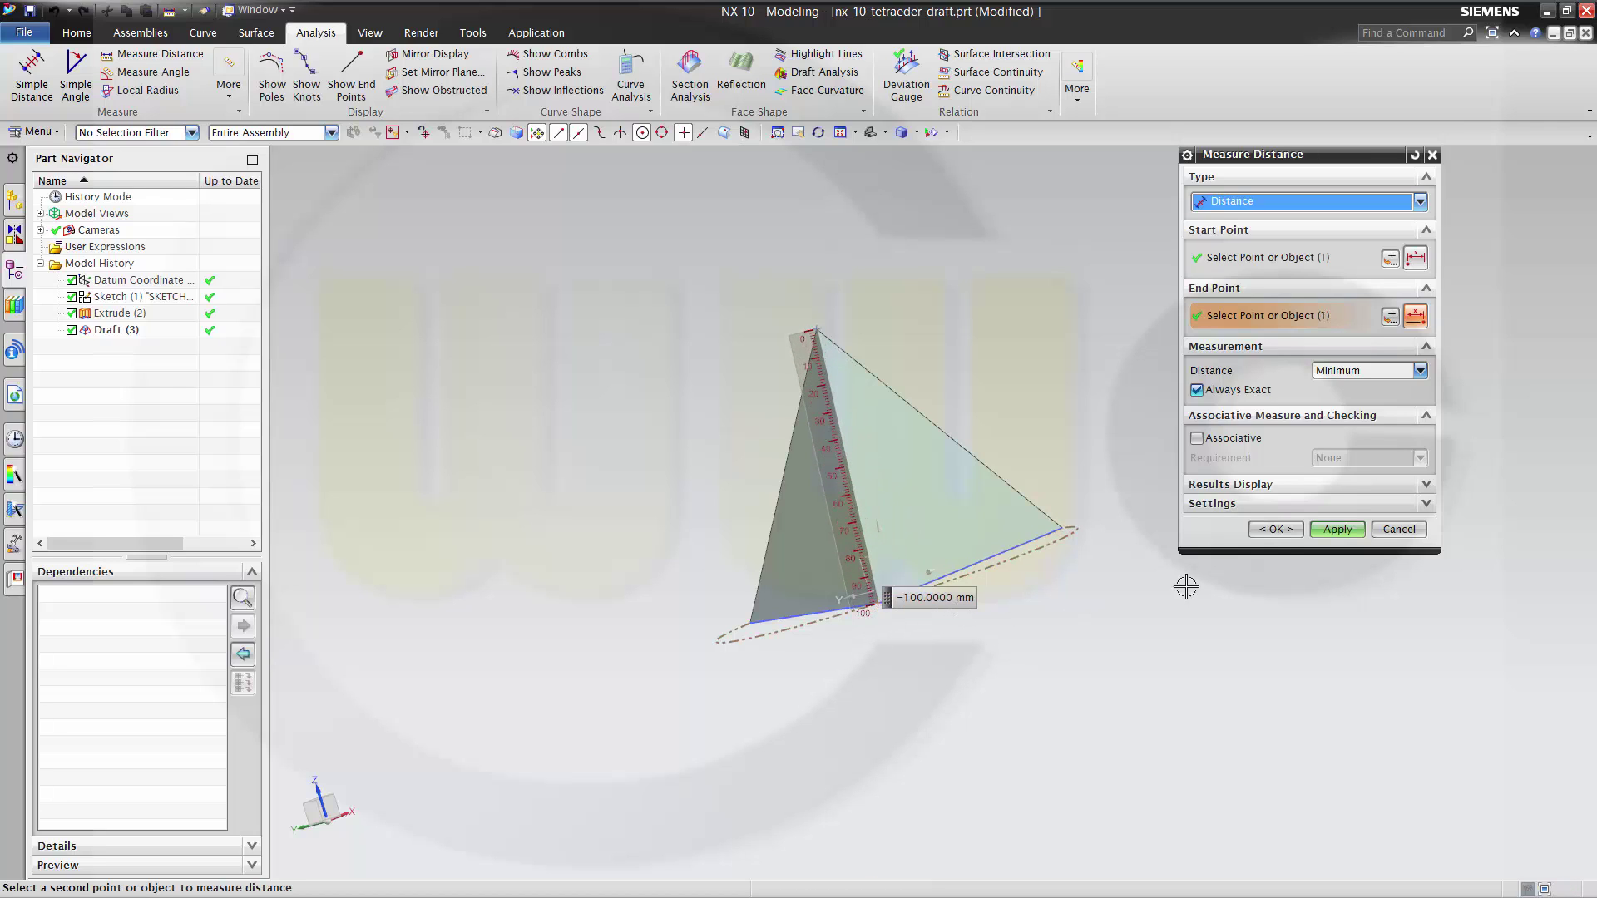
{"action": "left_click", "coordinate": [1287, 532]}
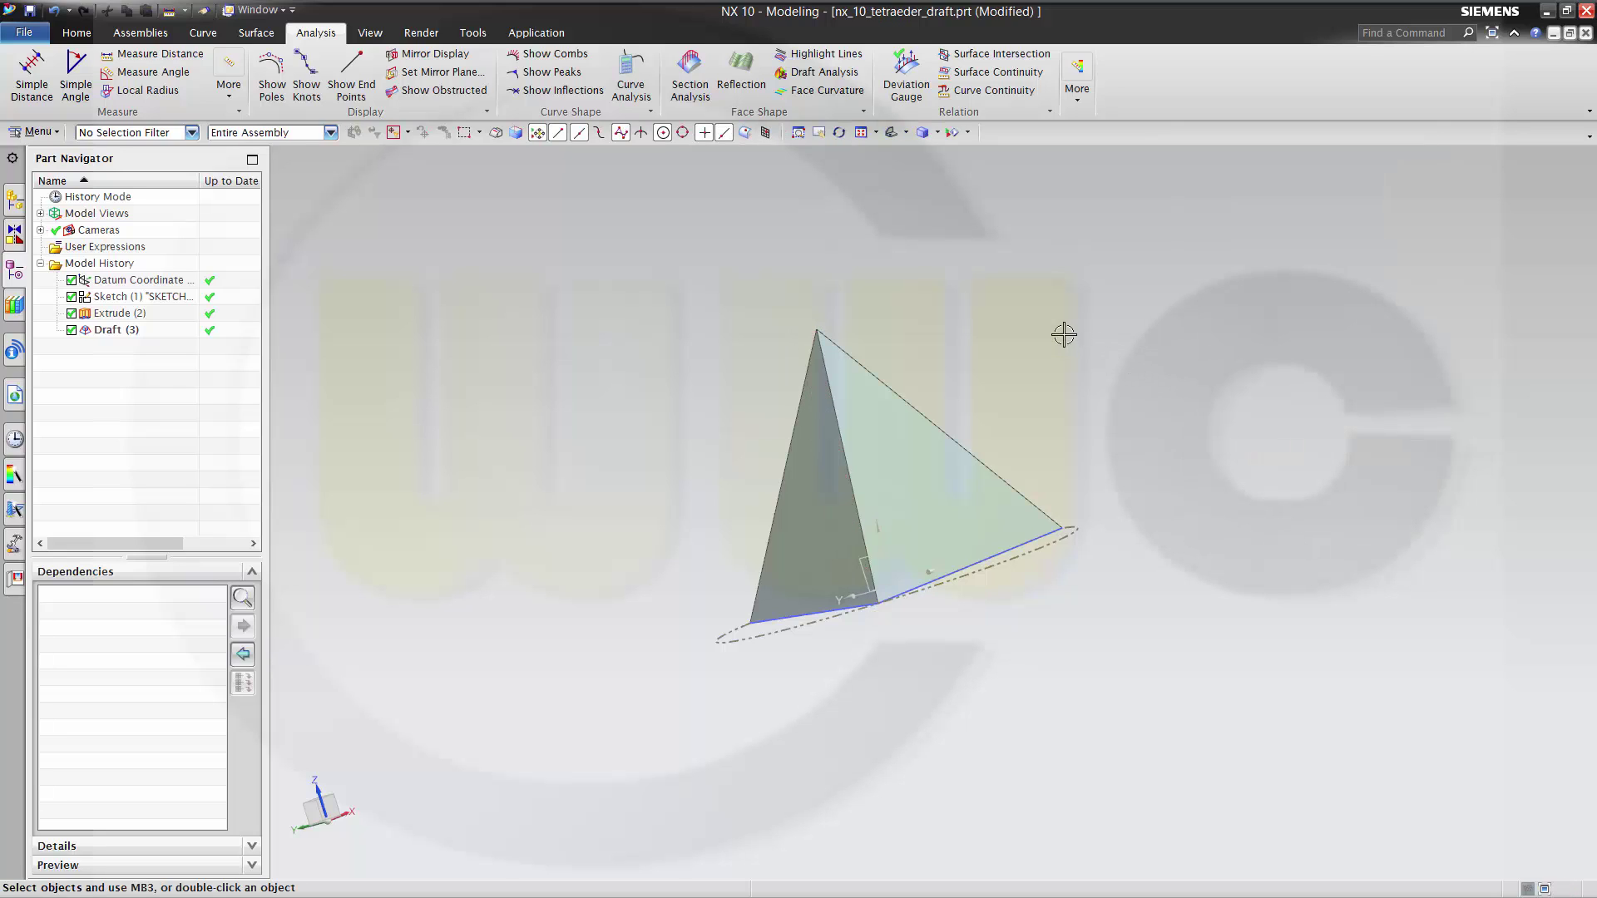
{"action": "scroll", "coordinate": [1064, 336], "scroll_direction": "up", "scroll_amount": 2}
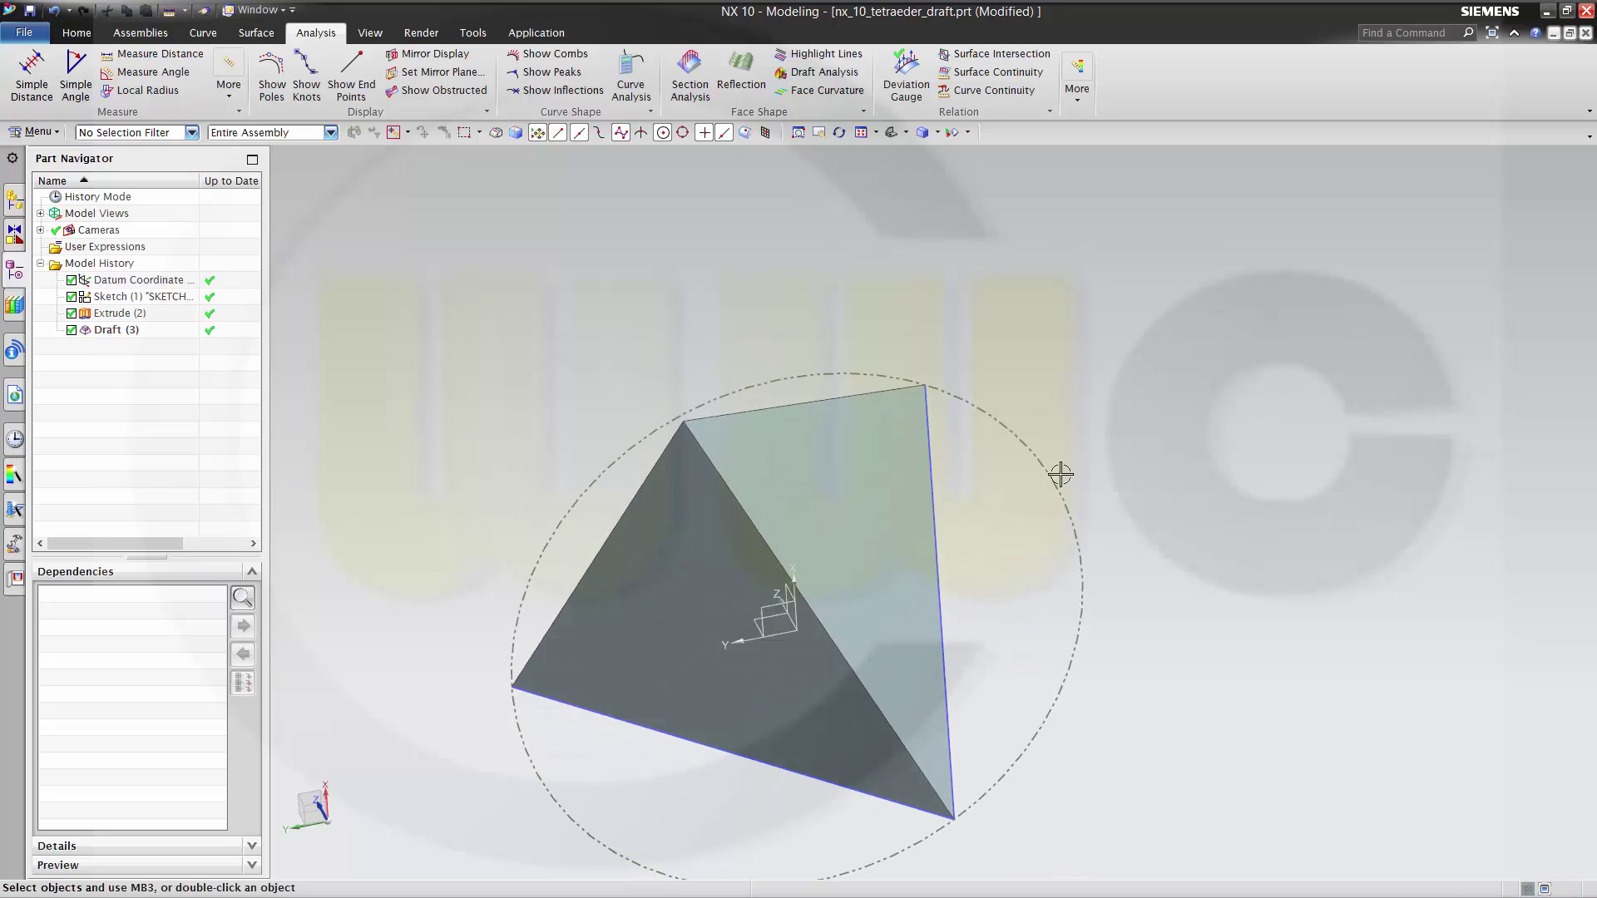